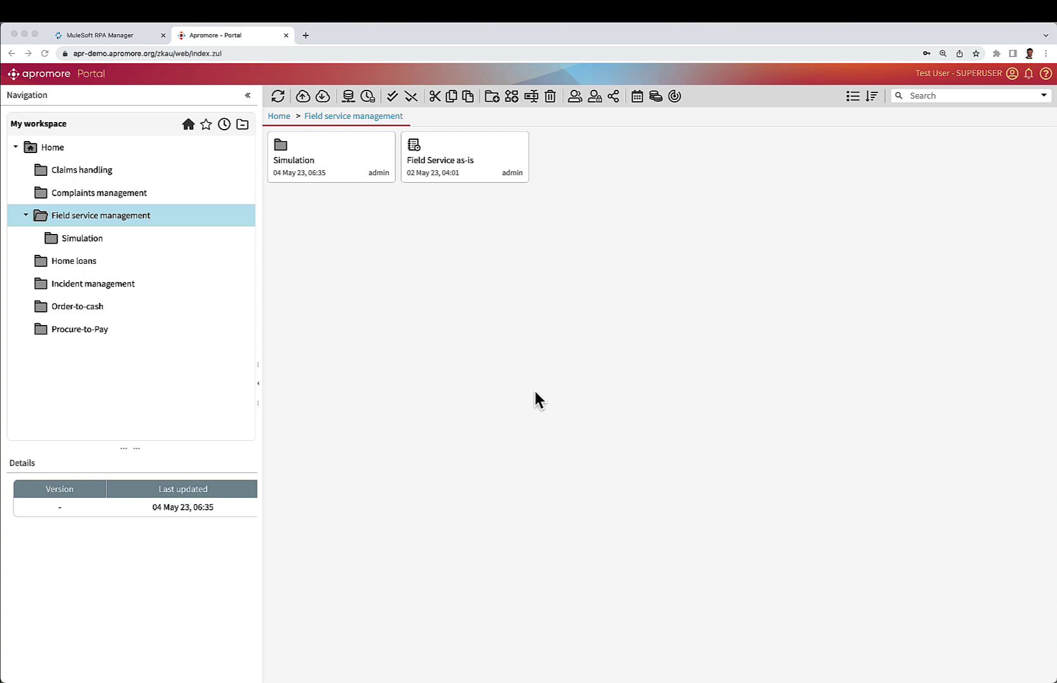
# - Open the Field Service as-is log in Process Discoverer and follow its process map from Case Created to the work order completion activities
pyautogui.doubleClick(446, 171)
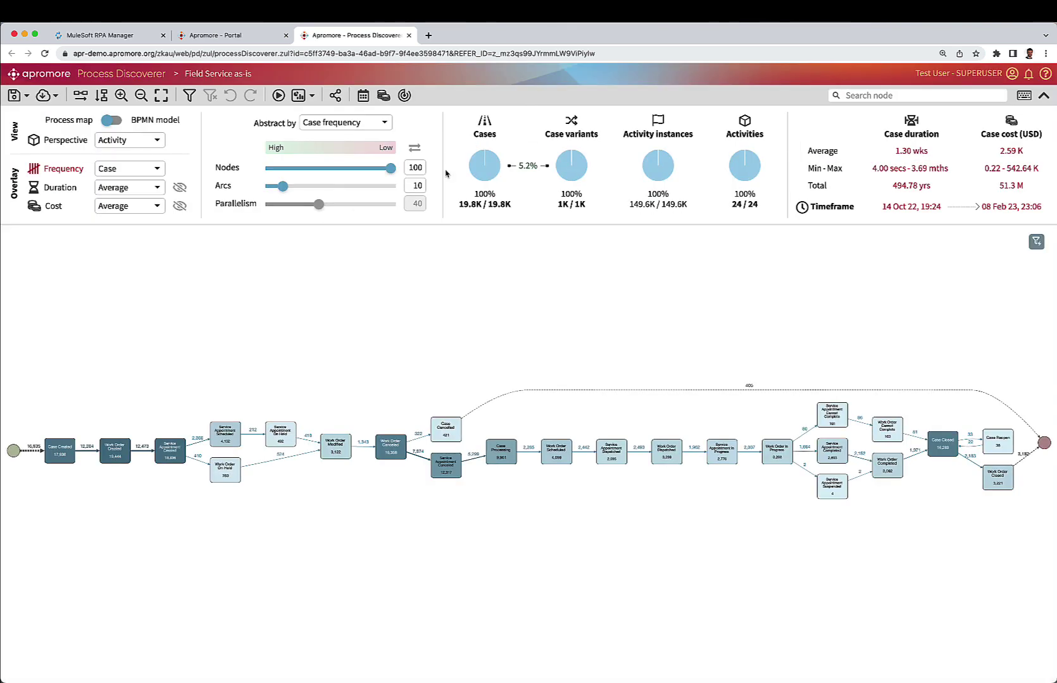
pyautogui.scroll(5, 100, 523)
pyautogui.moveTo(100, 525); pyautogui.dragTo(227, 525)
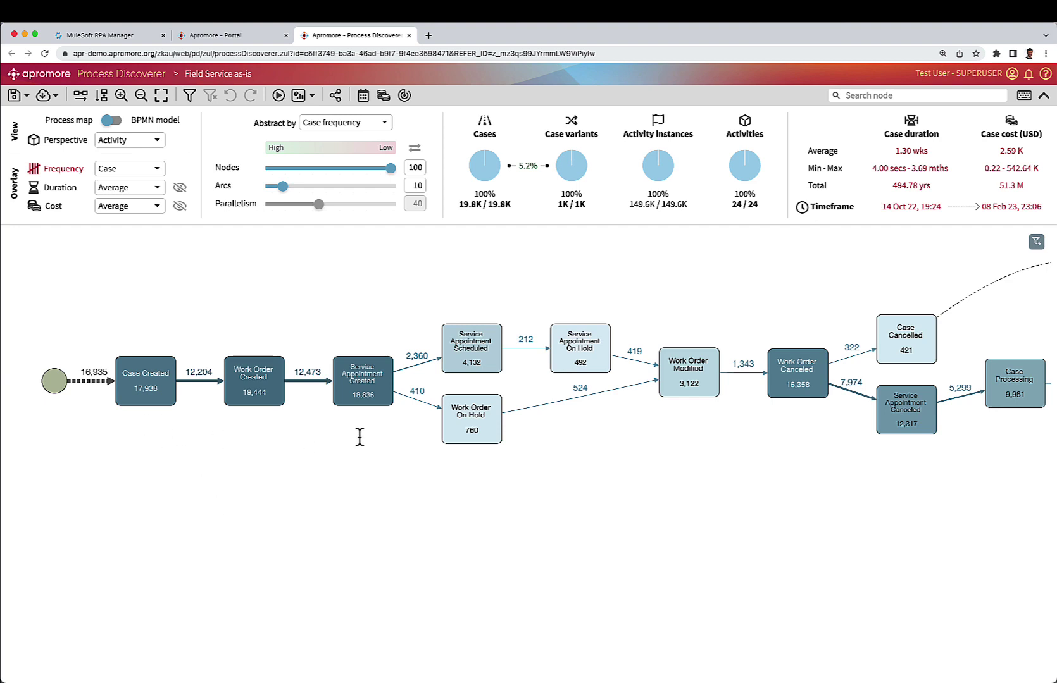
pyautogui.moveTo(486, 525); pyautogui.dragTo(384, 523)
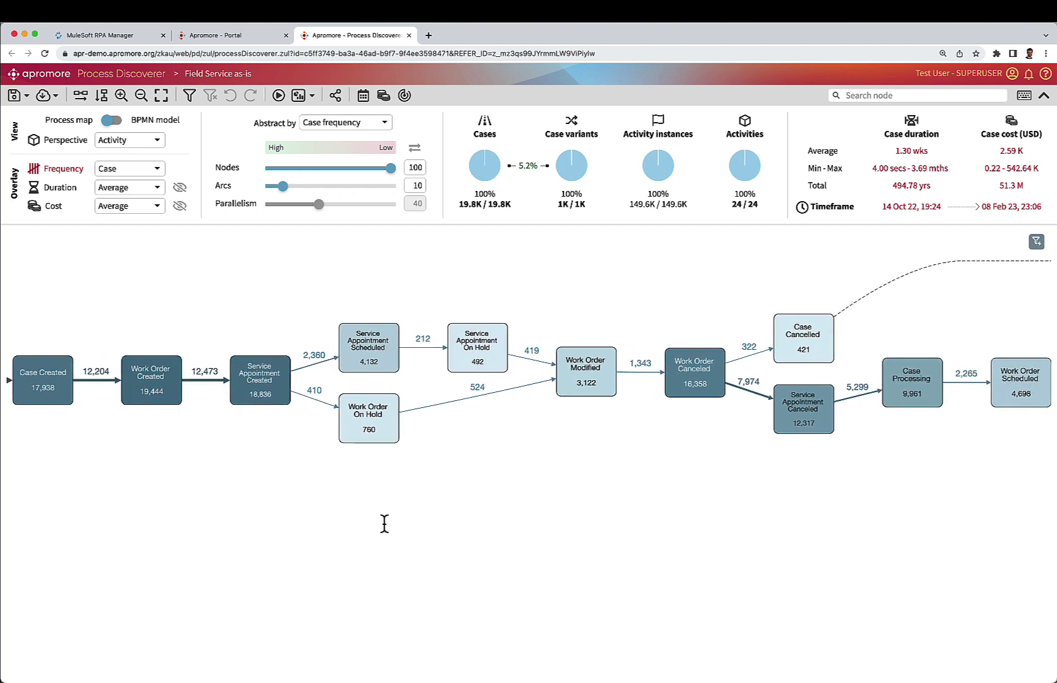
pyautogui.moveTo(531, 505); pyautogui.dragTo(288, 498)
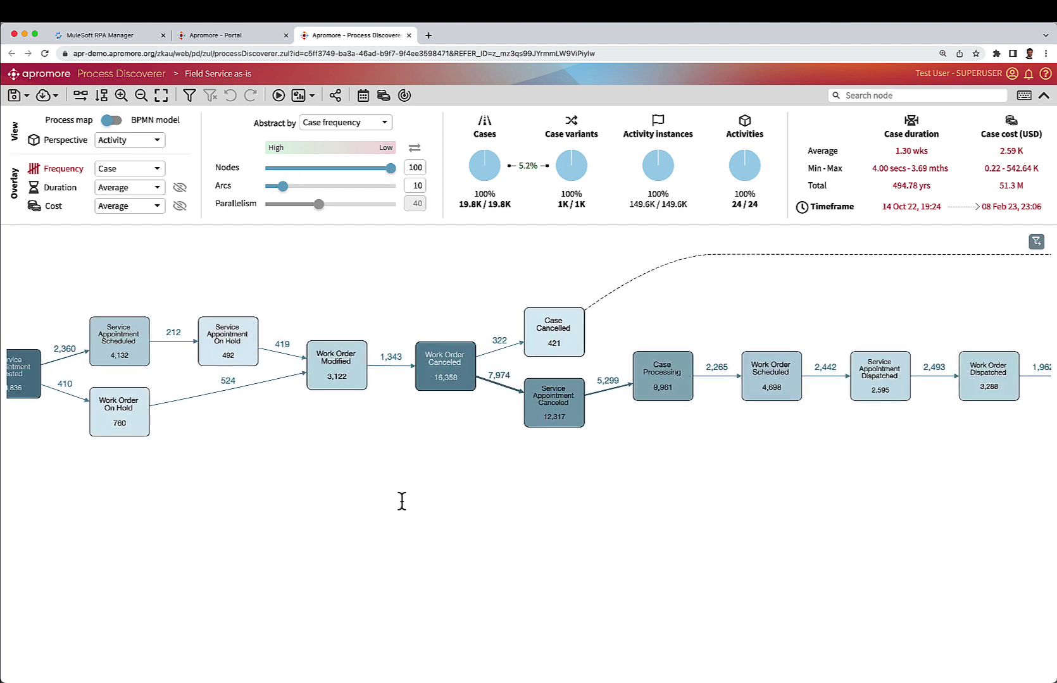
pyautogui.moveTo(449, 501); pyautogui.dragTo(306, 497)
pyautogui.click(354, 495)
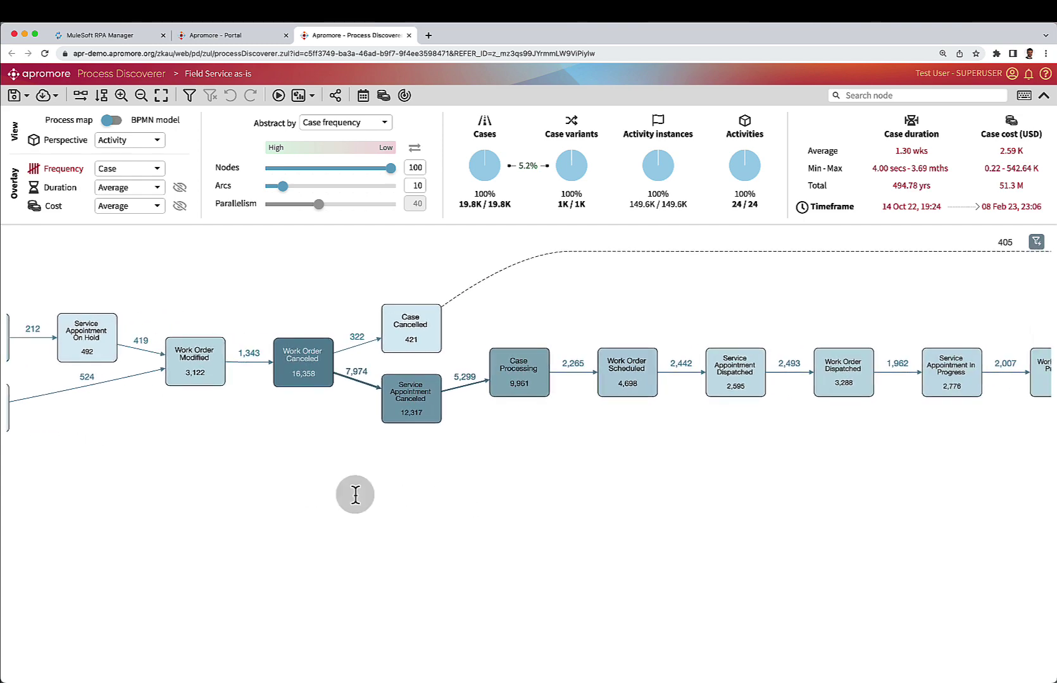
pyautogui.moveTo(497, 494); pyautogui.dragTo(285, 507)
pyautogui.moveTo(379, 500)
pyautogui.mouseDown()
pyautogui.moveTo(291, 500)
pyautogui.moveTo(341, 510)
pyautogui.mouseUp()
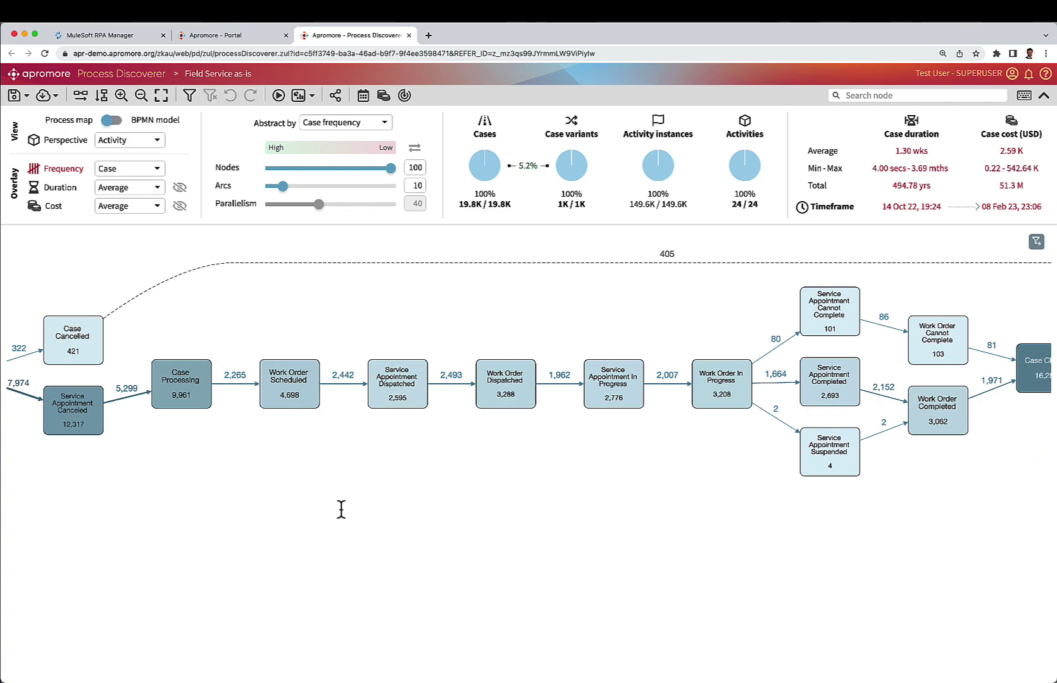
# - Examine the log's statistics for cases, case variants, activity instances and activities
pyautogui.scroll(3, 598, 145)
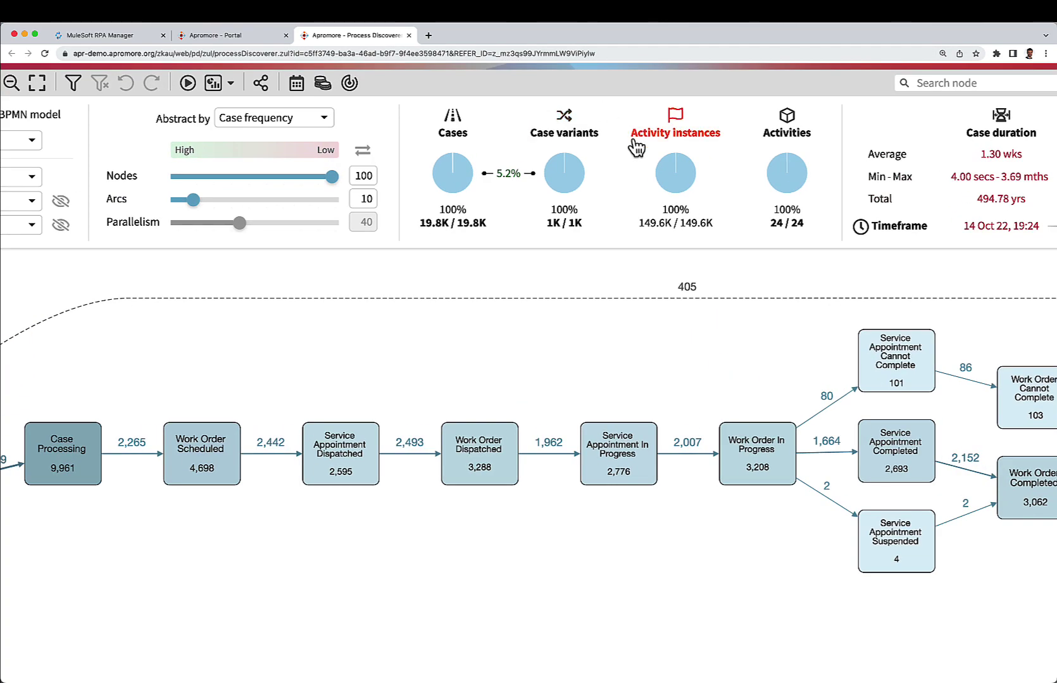
pyautogui.scroll(5, 635, 146)
pyautogui.scroll(-1, 635, 146)
pyautogui.hscroll(1, 635, 145)
pyautogui.scroll(1, 634, 146)
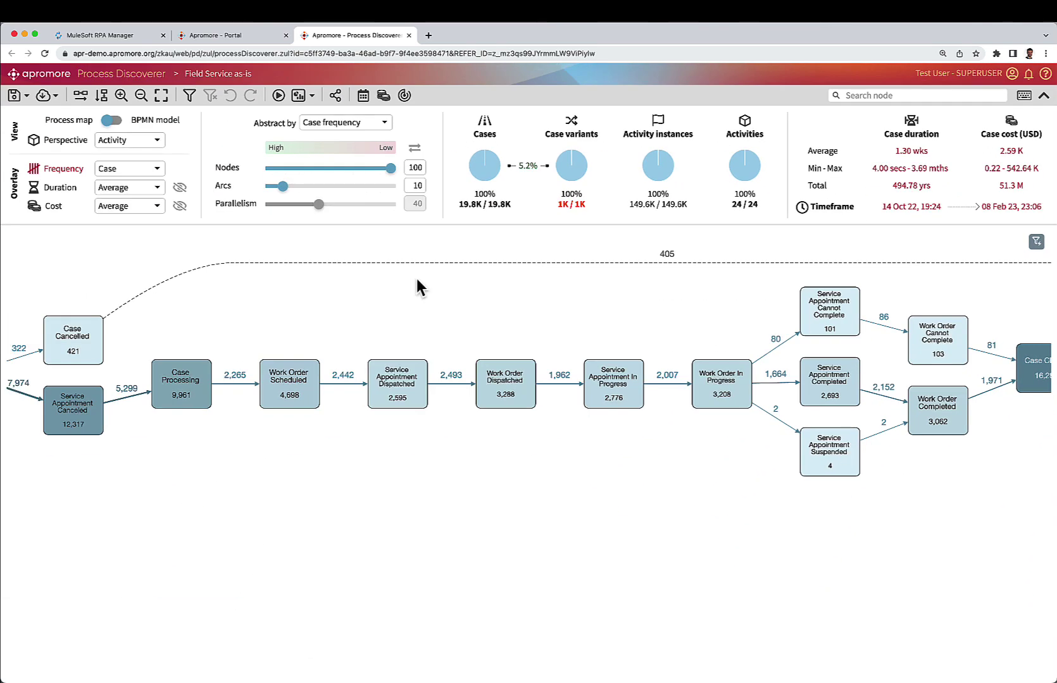
# - Raise the process map's arcs level to 100 and return it to 10
pyautogui.scroll(-5, 422, 303)
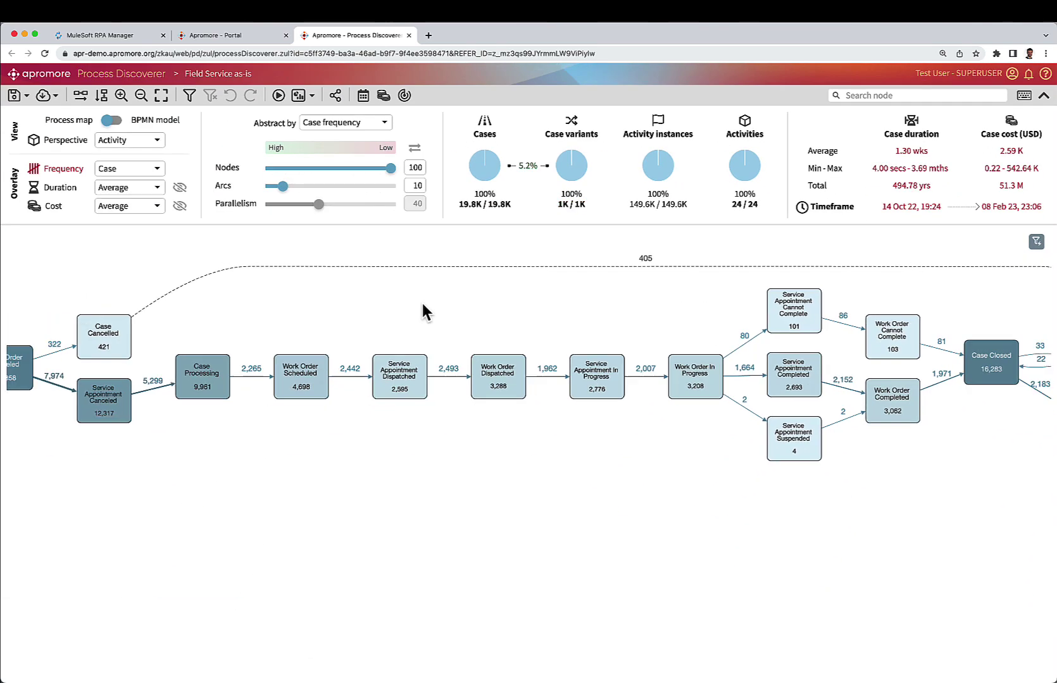
pyautogui.moveTo(422, 303); pyautogui.dragTo(480, 308)
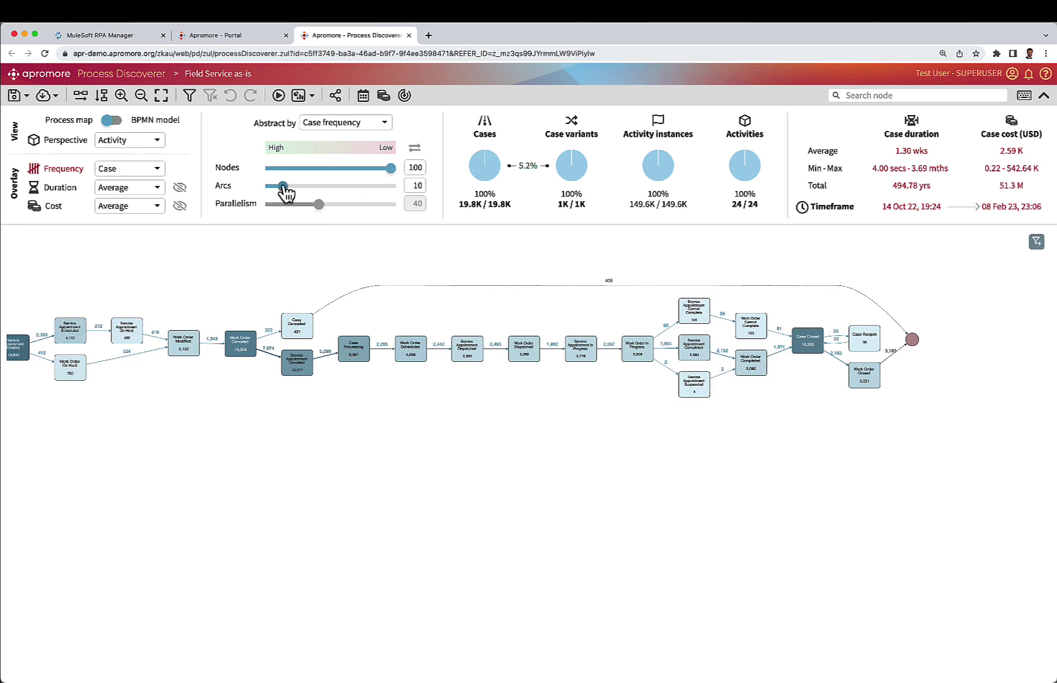
pyautogui.moveTo(283, 186); pyautogui.dragTo(399, 193)
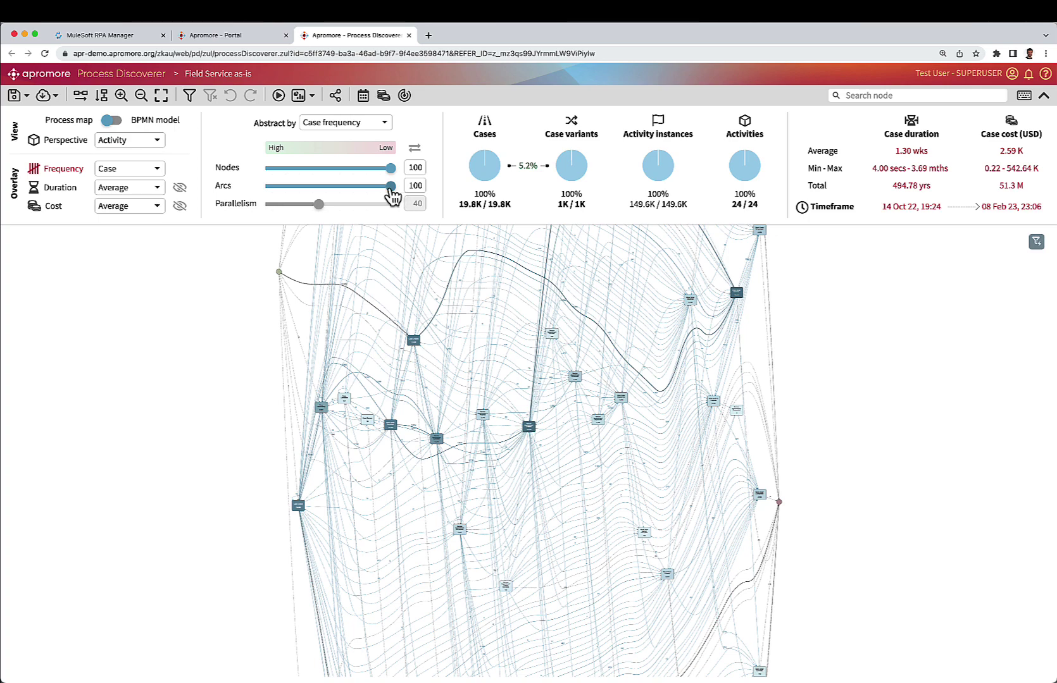
pyautogui.moveTo(390, 193); pyautogui.dragTo(330, 186)
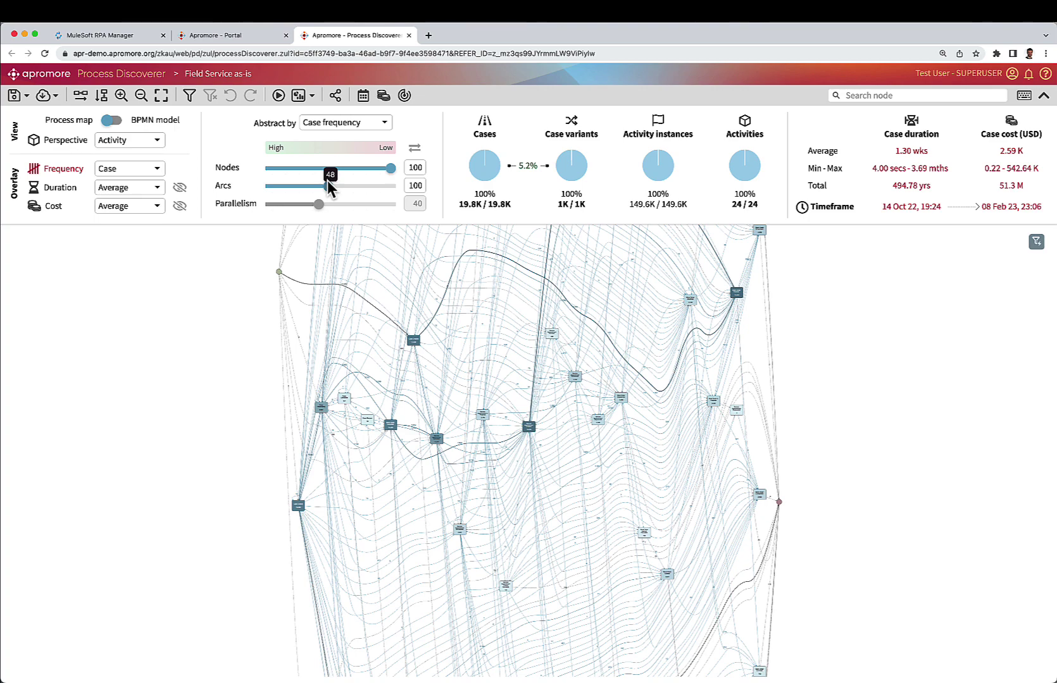
pyautogui.moveTo(328, 183); pyautogui.dragTo(282, 198)
# - Examine the log's detailed case duration statistics, including the average, median, minimum and maximum
pyautogui.scroll(5, 938, 156)
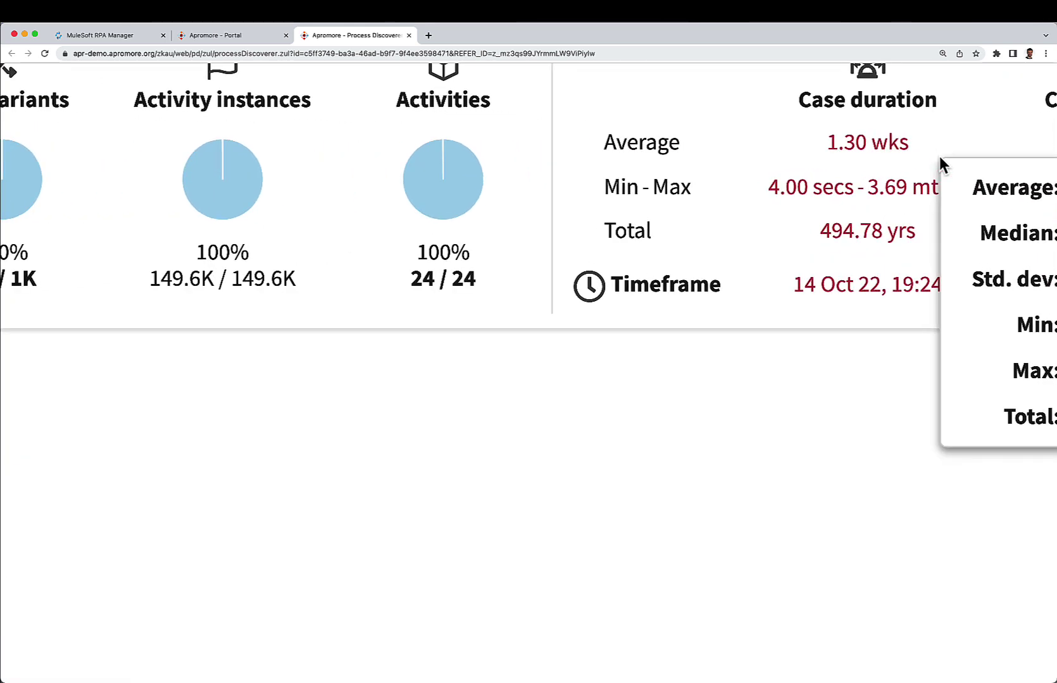
pyautogui.hscroll(2, 938, 156)
pyautogui.hscroll(2, 939, 158)
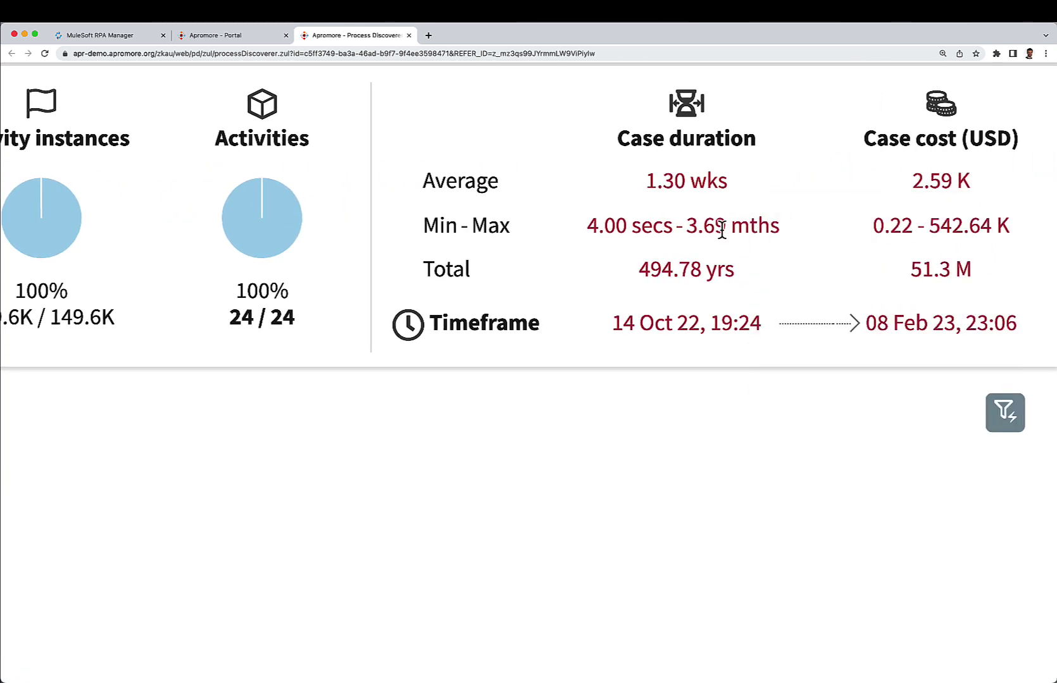
pyautogui.moveTo(722, 232)
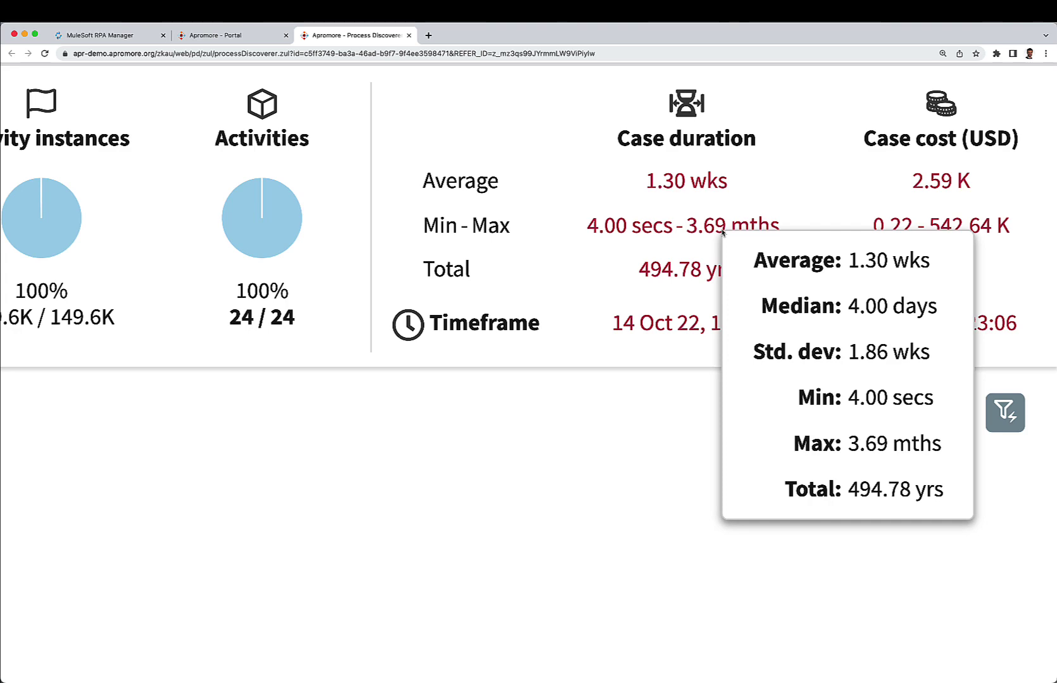
pyautogui.press('super+0')
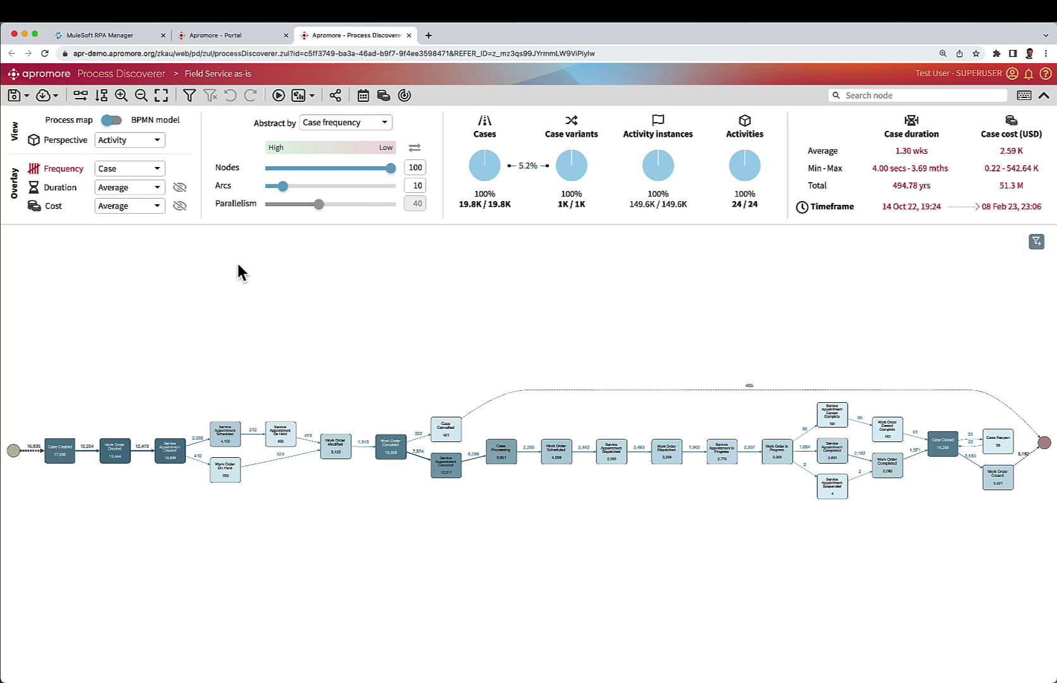
# - Overlay average duration on the process map and isolate the Work Order Scheduled activity
pyautogui.click(54, 188)
pyautogui.scroll(5, 568, 496)
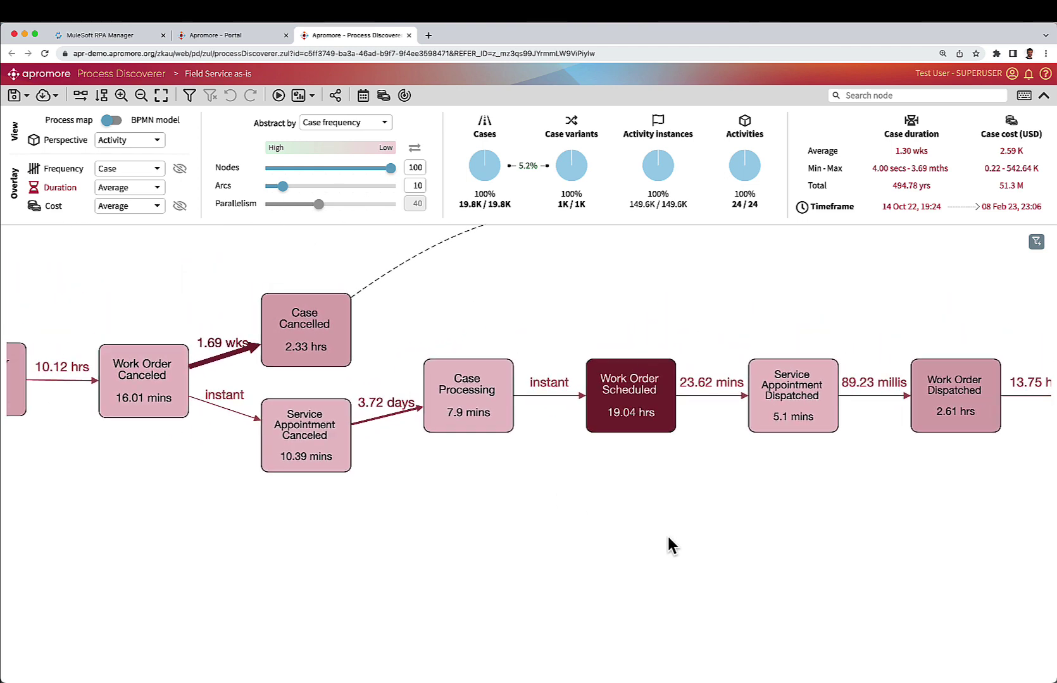
pyautogui.click(612, 411)
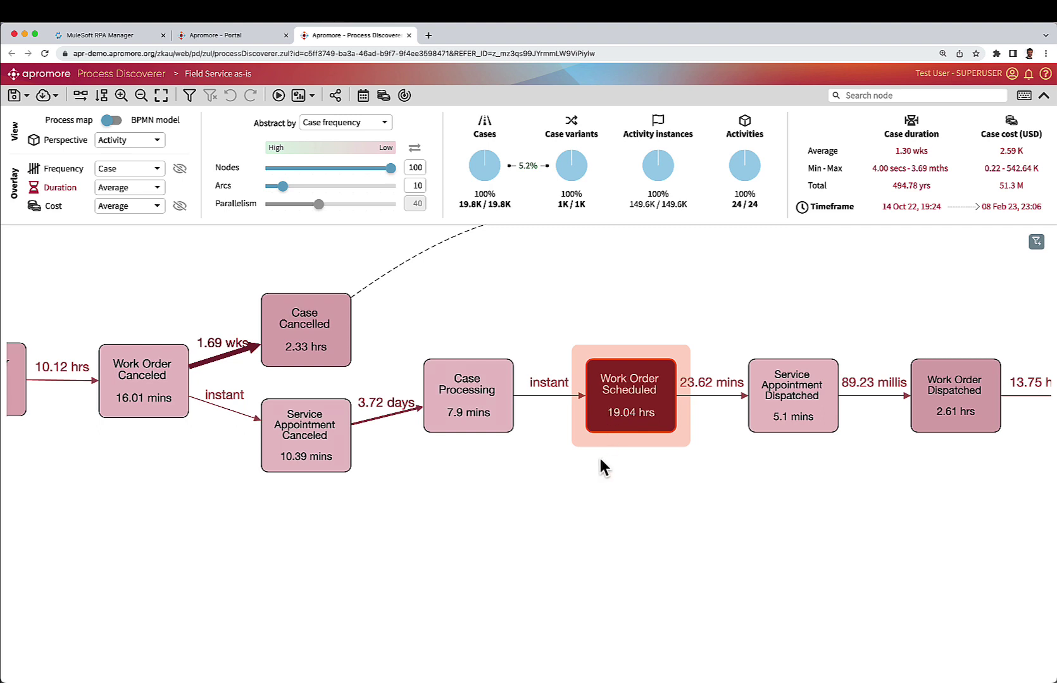
pyautogui.doubleClick(621, 407)
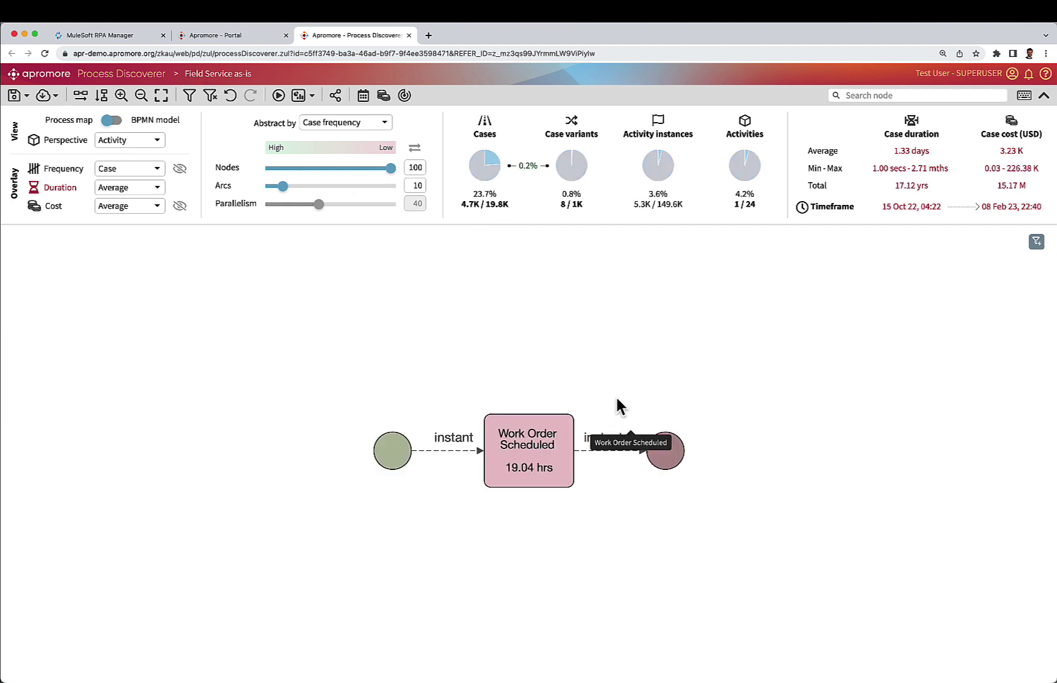
# - Change the map's perspective to Role and overlay the total frequency
pyautogui.click(113, 144)
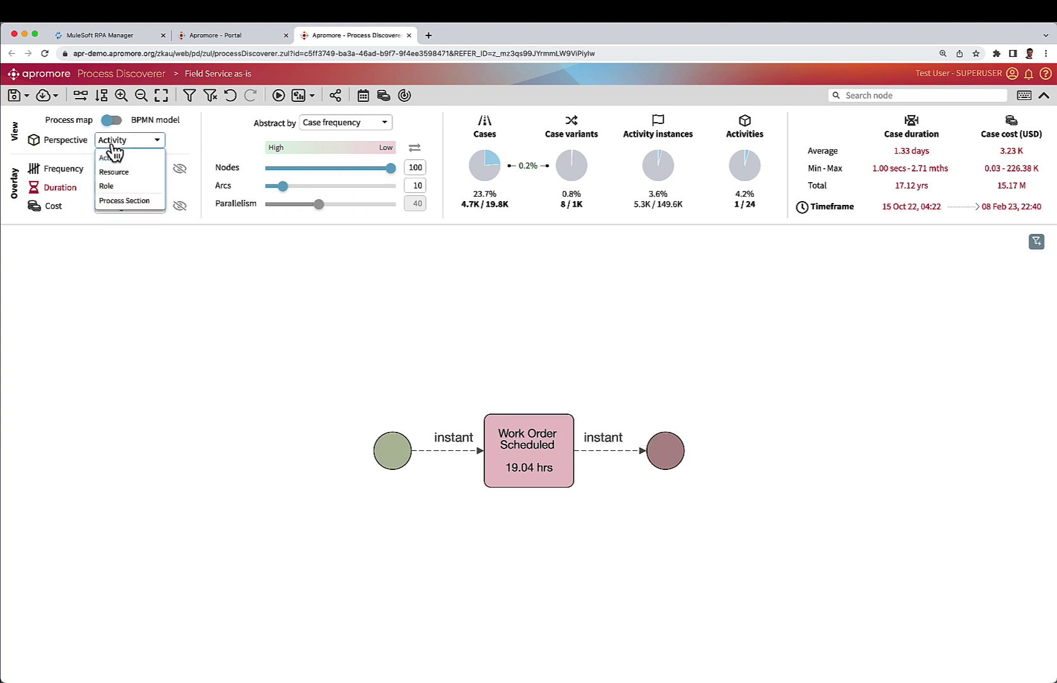
pyautogui.click(114, 186)
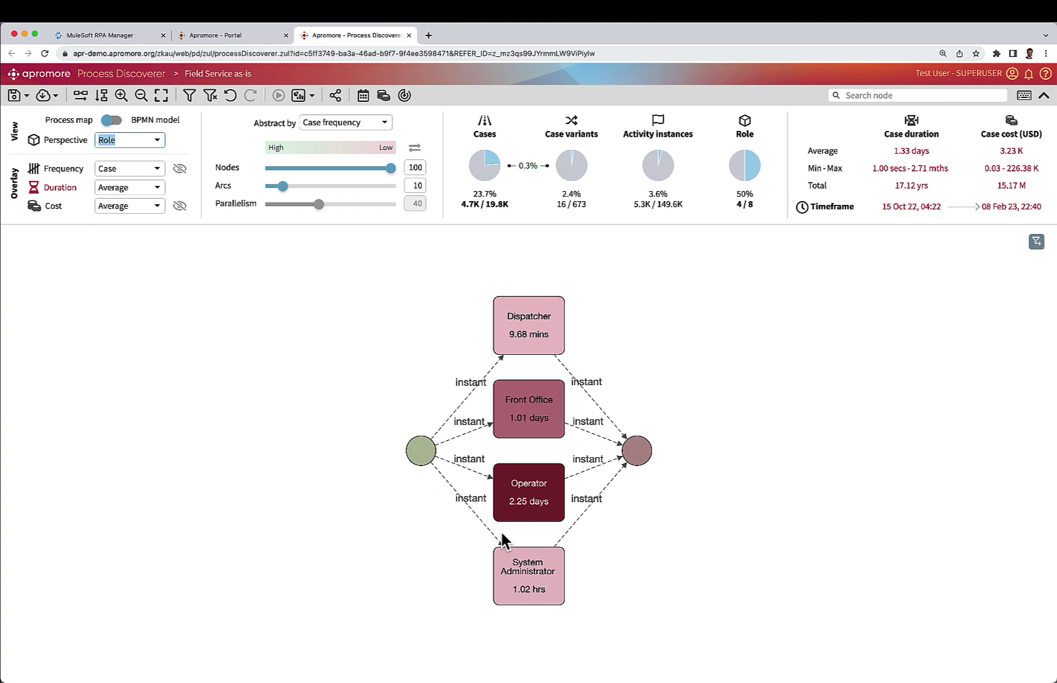
pyautogui.click(134, 170)
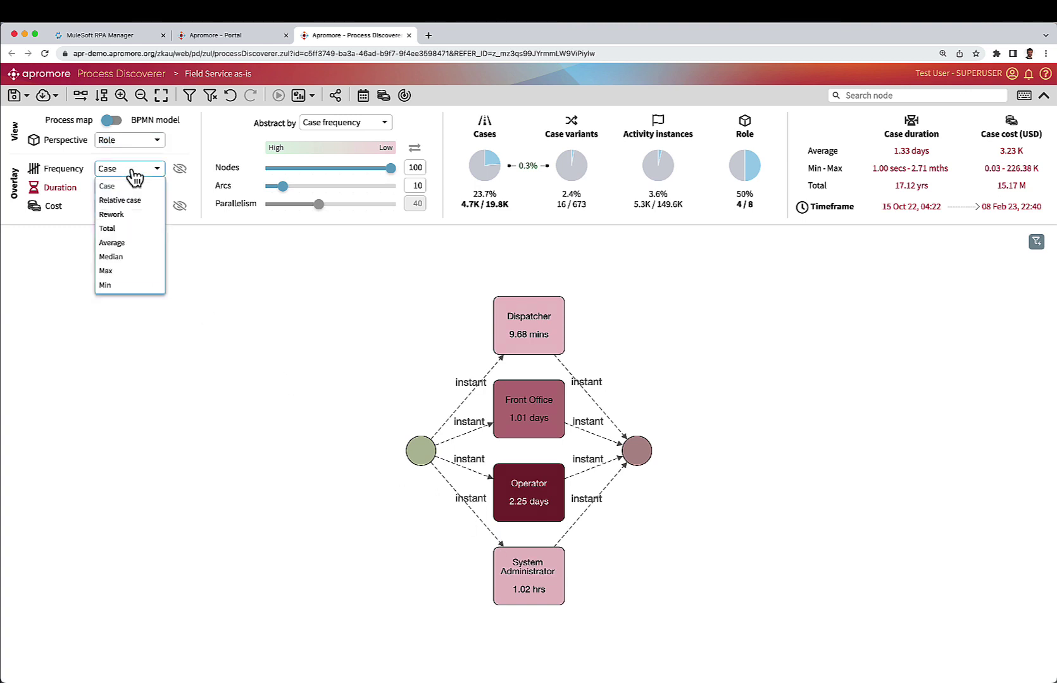
pyautogui.click(107, 228)
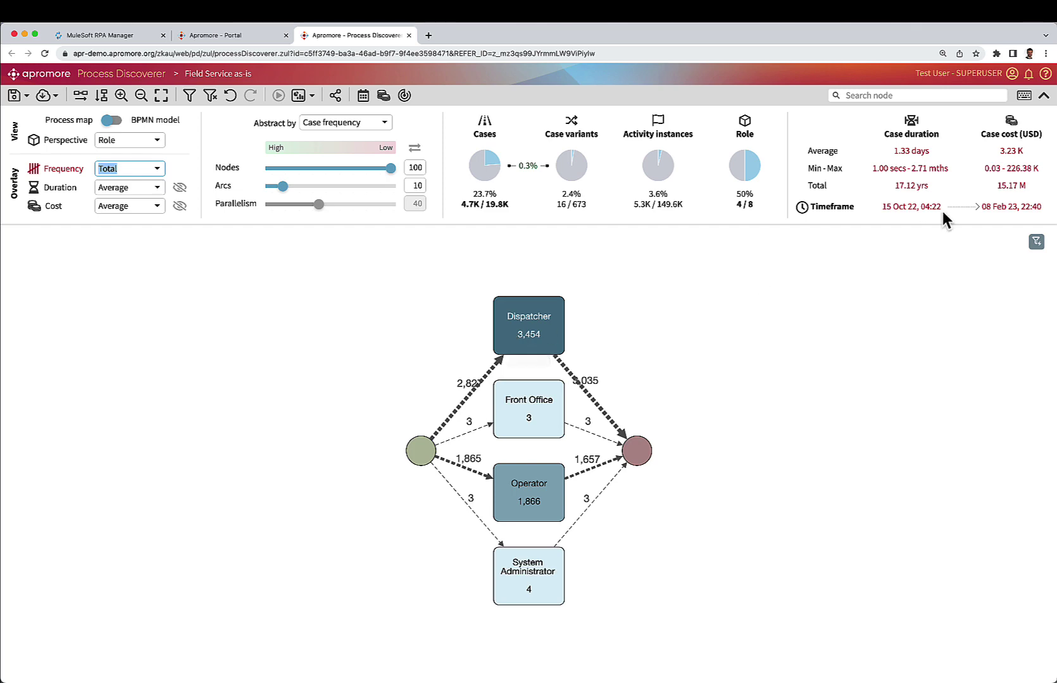
# - Examine the timeframe covered by the isolated Work Order Scheduled activity
pyautogui.scroll(5, 943, 206)
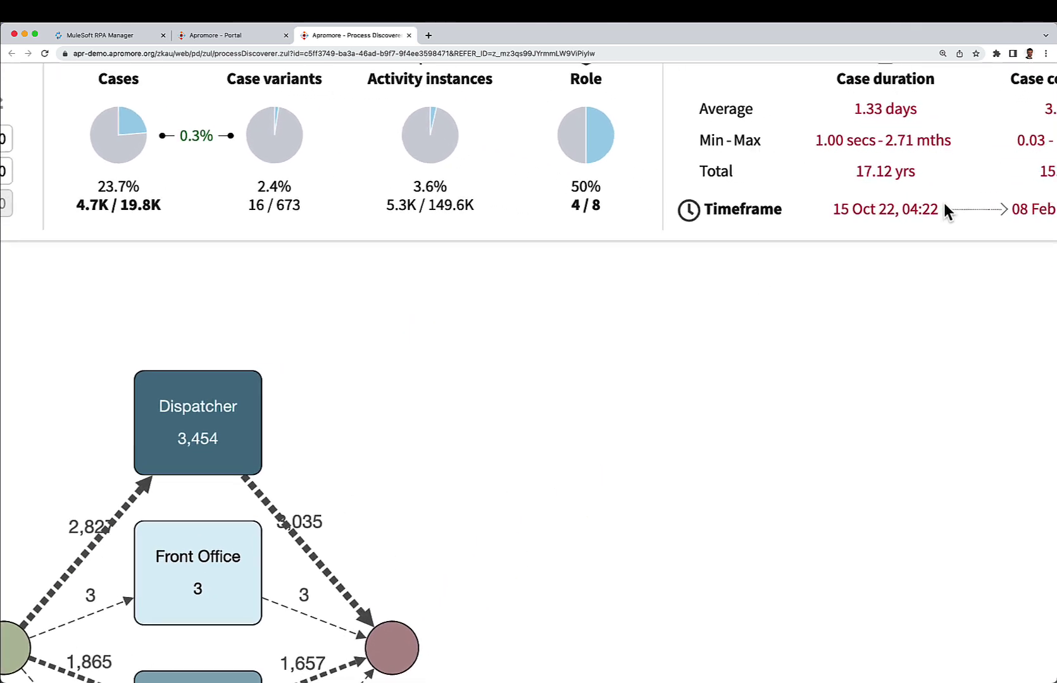
pyautogui.hscroll(3, 944, 209)
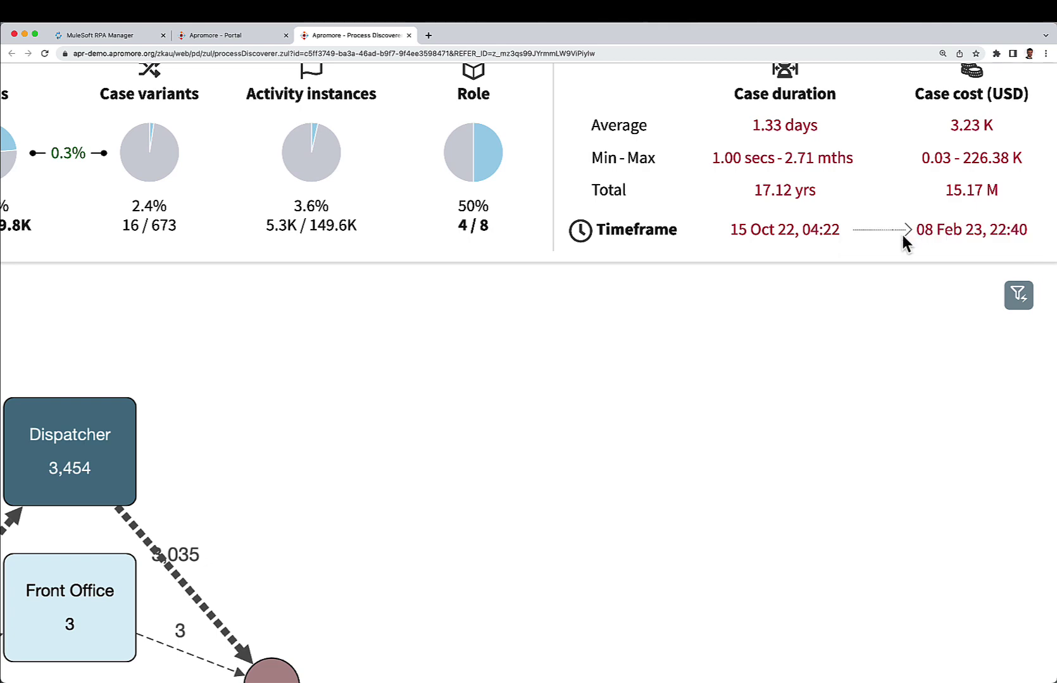
pyautogui.moveTo(904, 235)
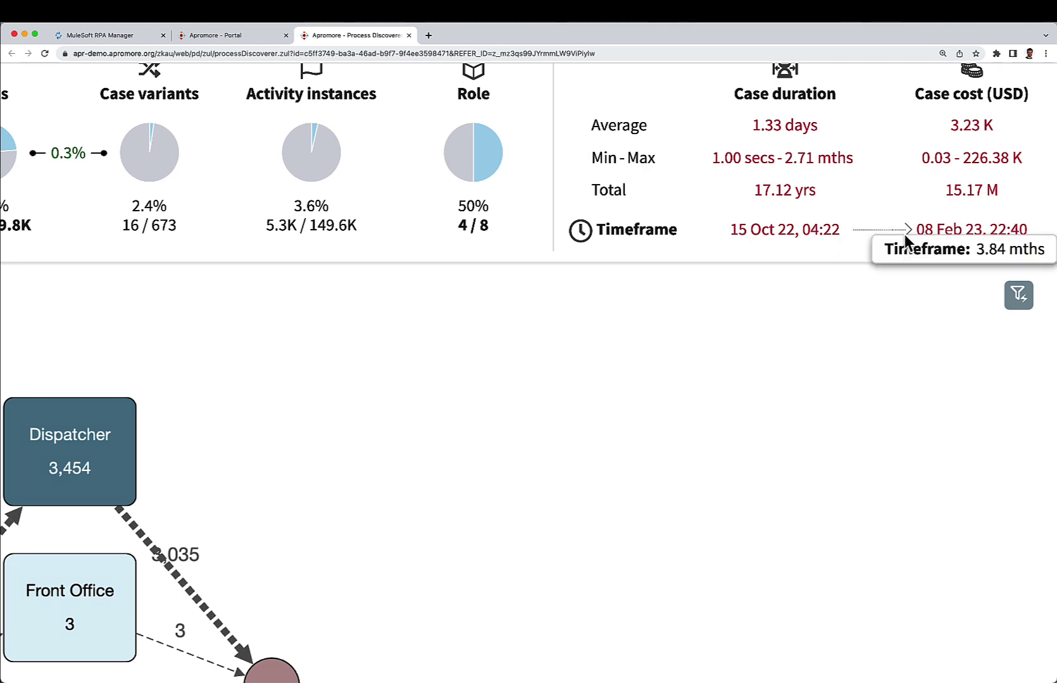
pyautogui.scroll(-5, 904, 234)
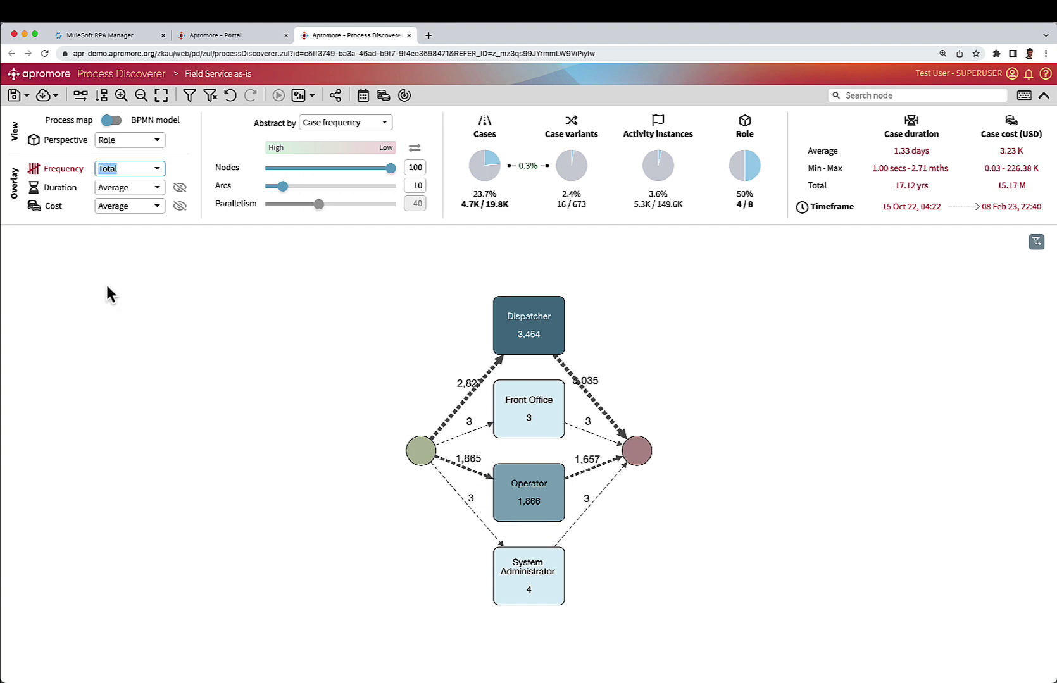
# - Restore the case frequency overlay and the Activity perspective, and clear all filter criteria
pyautogui.click(38, 172)
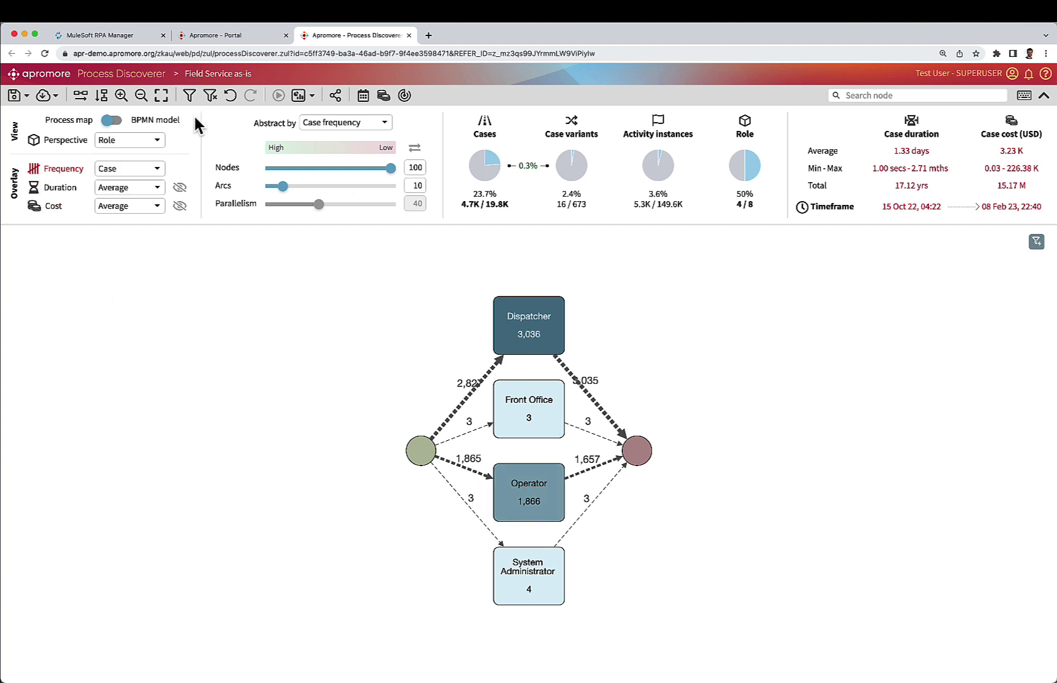
pyautogui.click(133, 141)
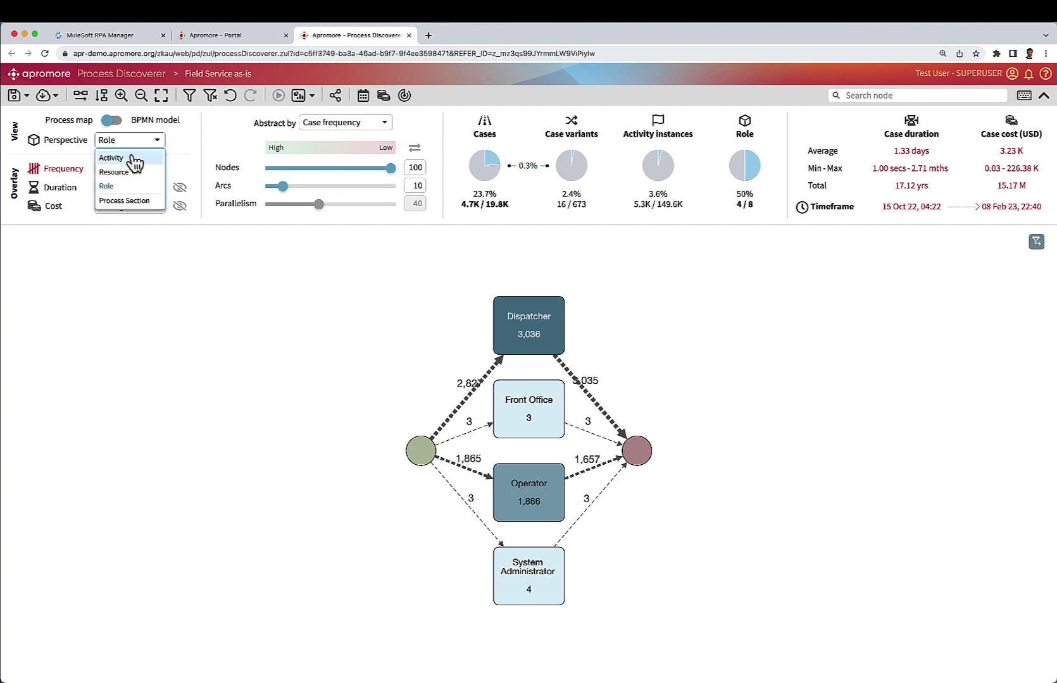
pyautogui.click(130, 156)
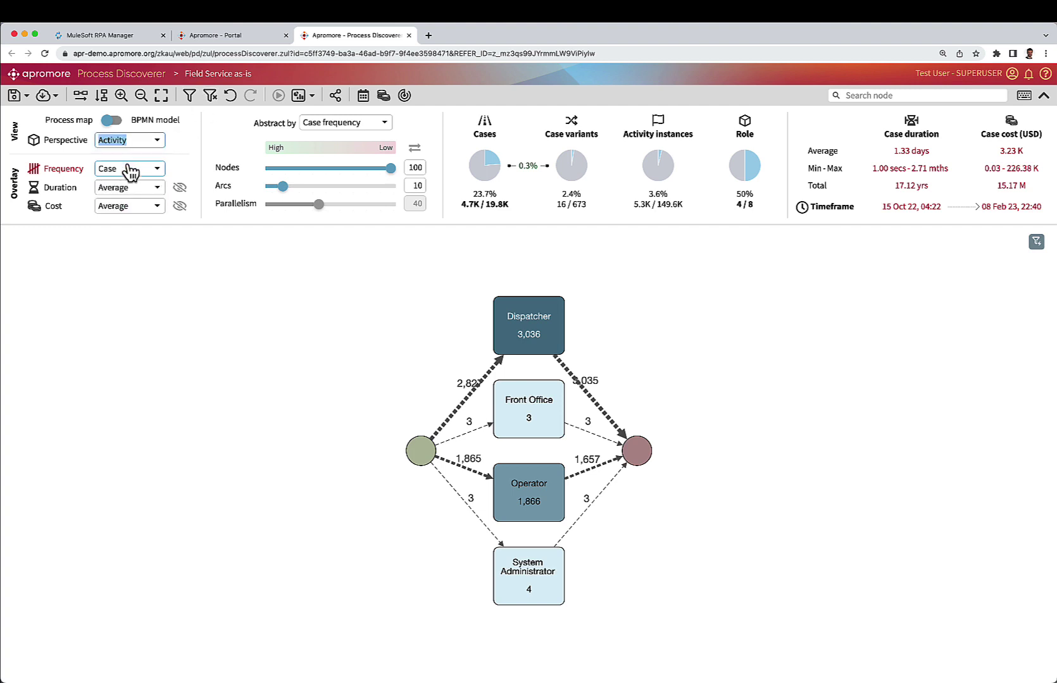
pyautogui.click(210, 100)
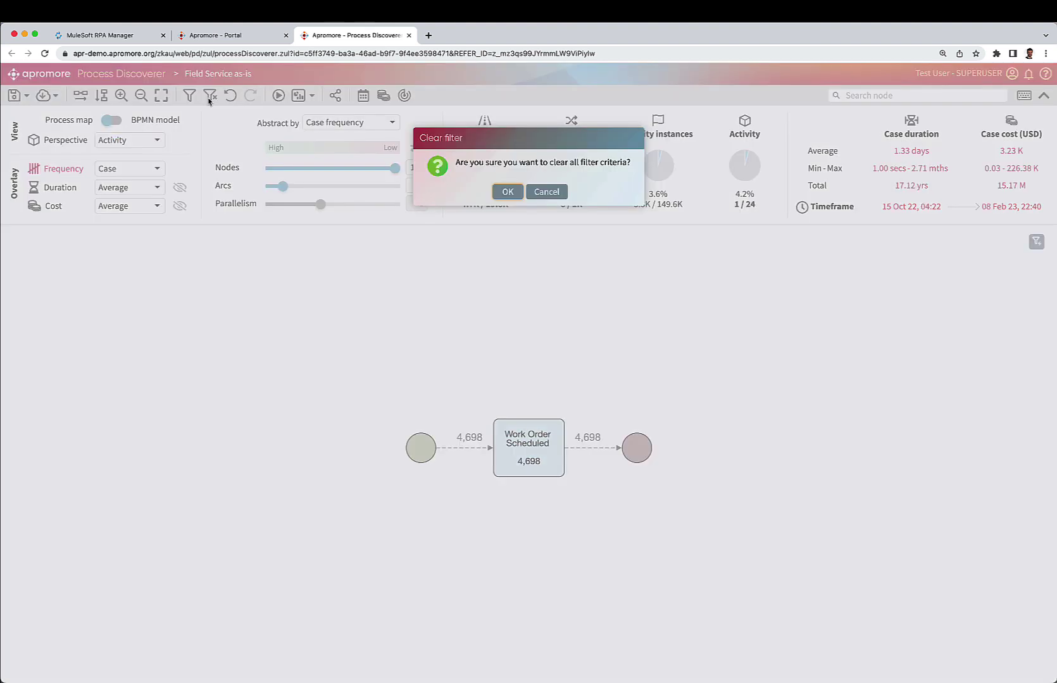
pyautogui.click(501, 191)
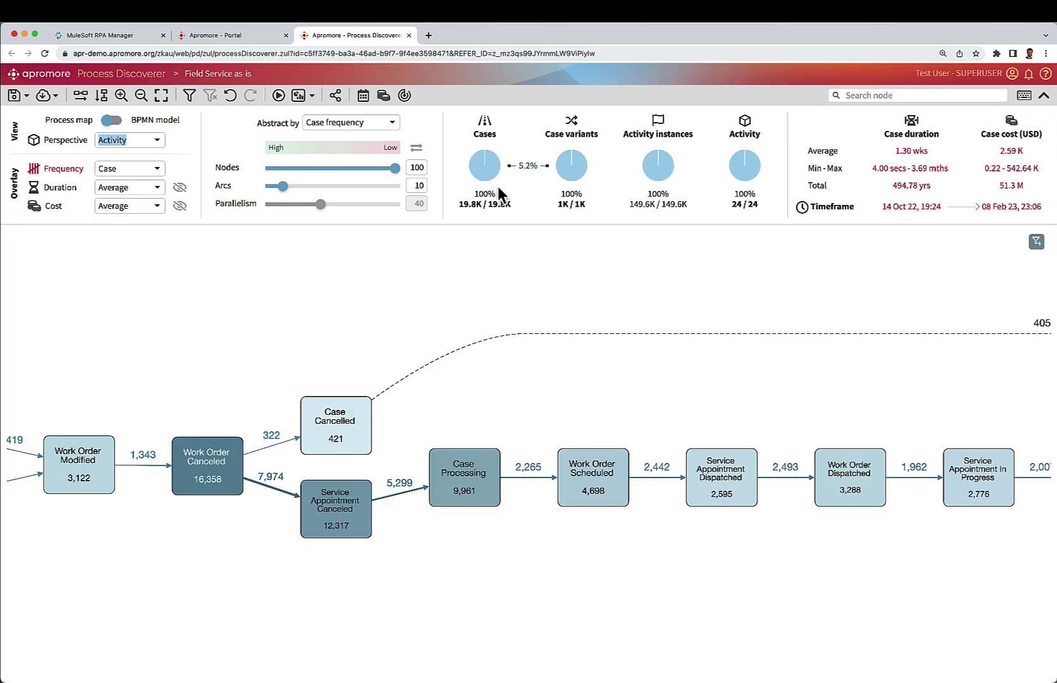
# - Switch the full activity view from the process map to a BPMN model
pyautogui.scroll(-5, 560, 321)
pyautogui.moveTo(554, 292); pyautogui.dragTo(502, 299)
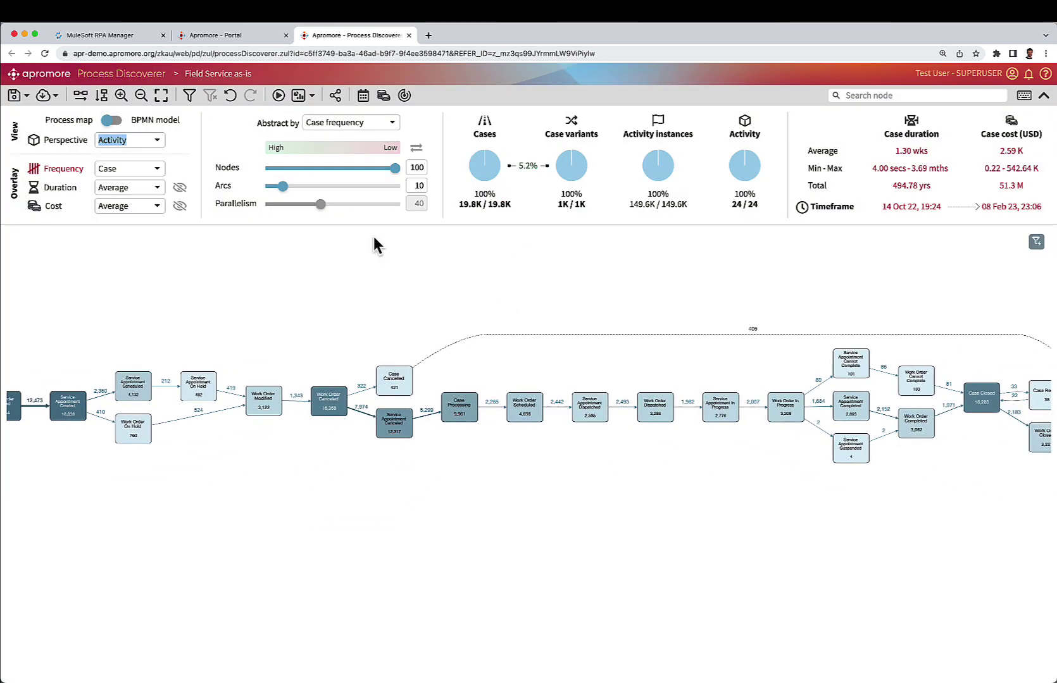
pyautogui.click(113, 120)
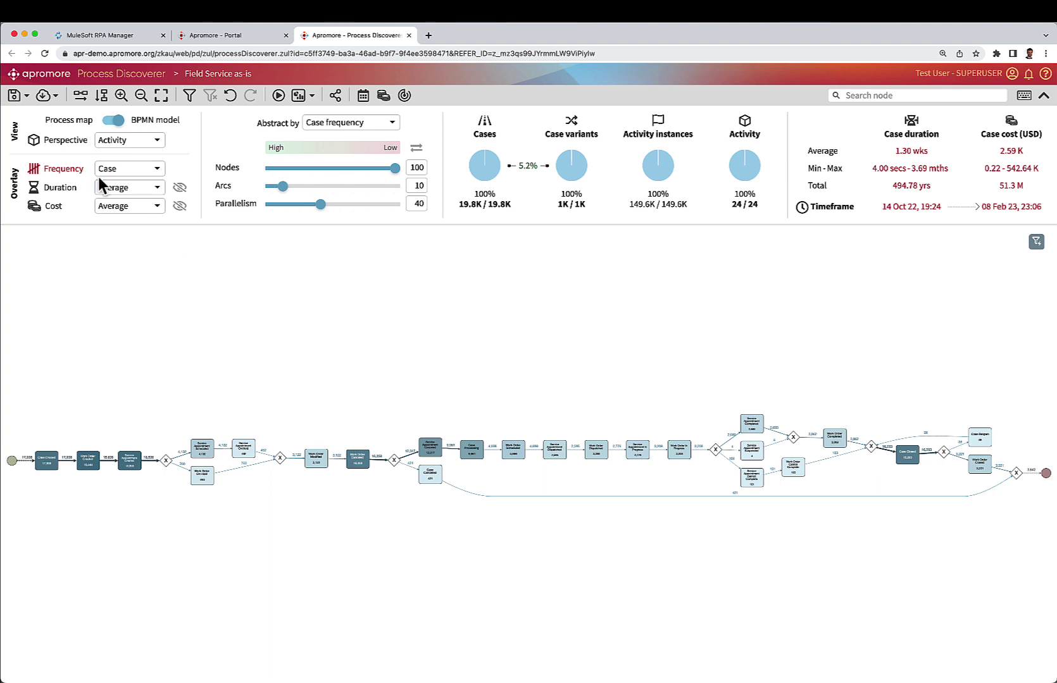
# - Save the BPMN model as Field Service as-is, version 1.0, with simulation parameters, in the Simulation folder under Field service management
pyautogui.click(15, 95)
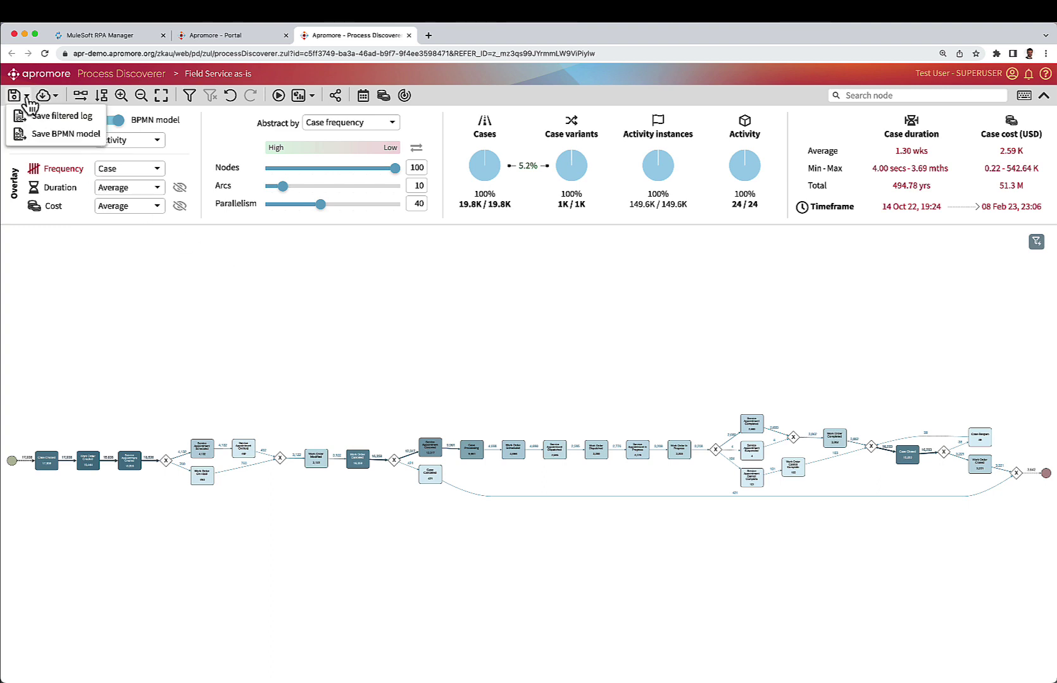
pyautogui.click(43, 135)
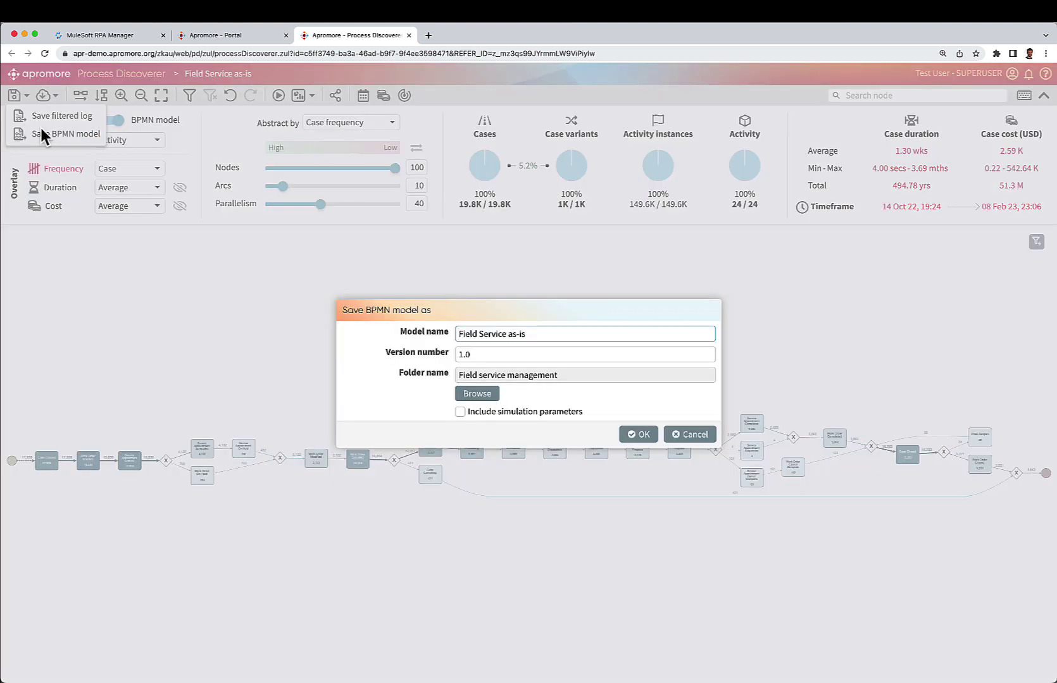
pyautogui.click(460, 412)
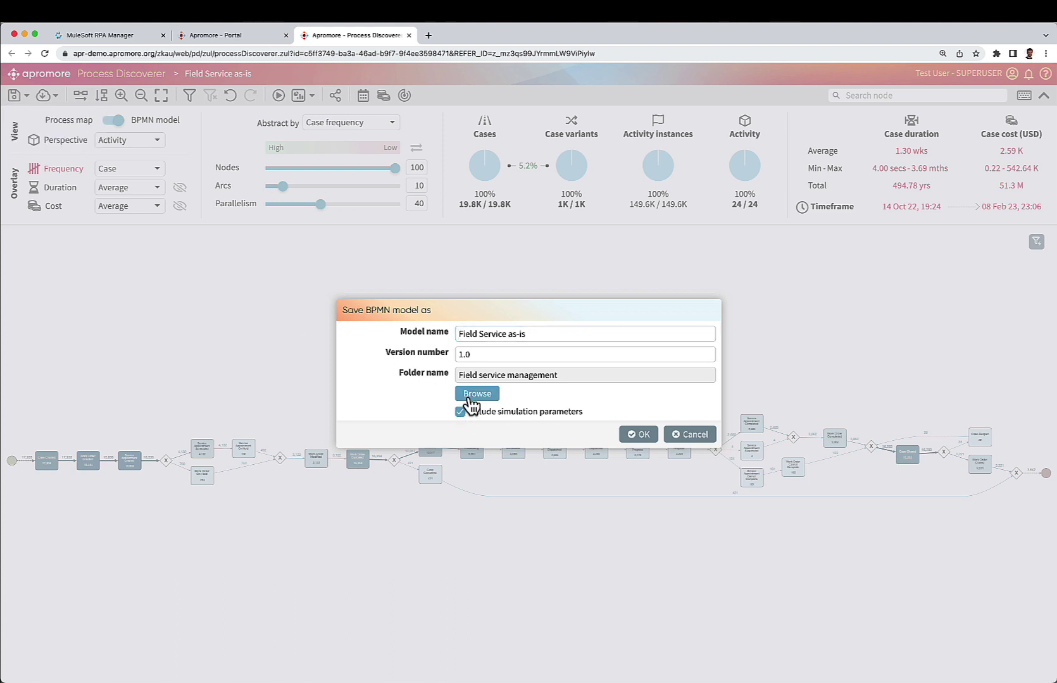
pyautogui.click(471, 396)
pyautogui.click(423, 279)
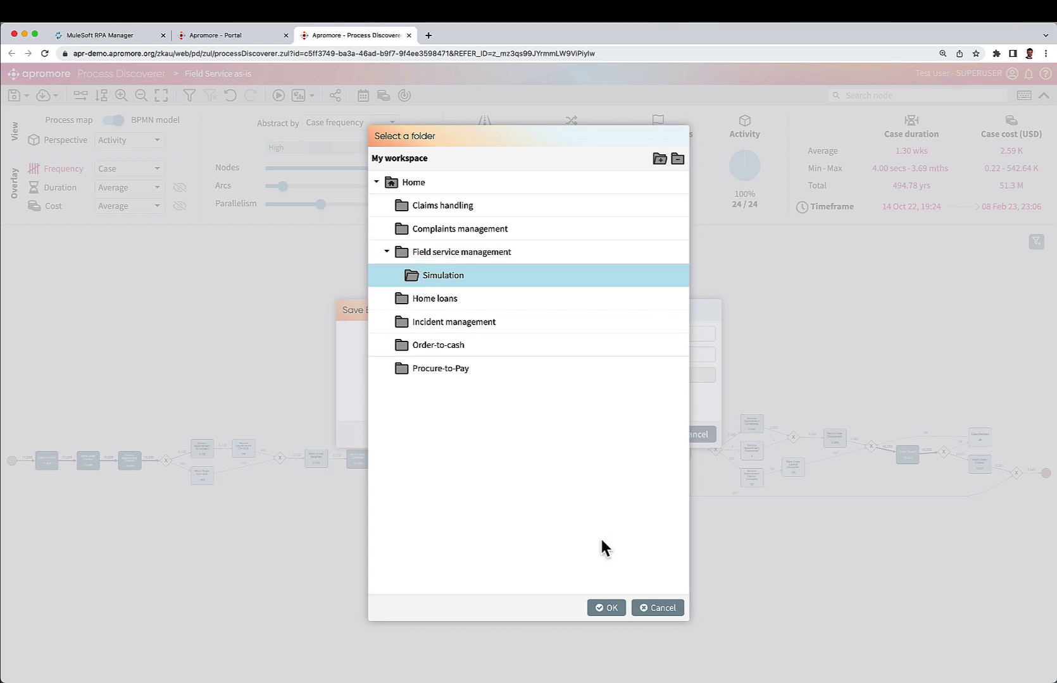
pyautogui.click(607, 608)
pyautogui.click(629, 435)
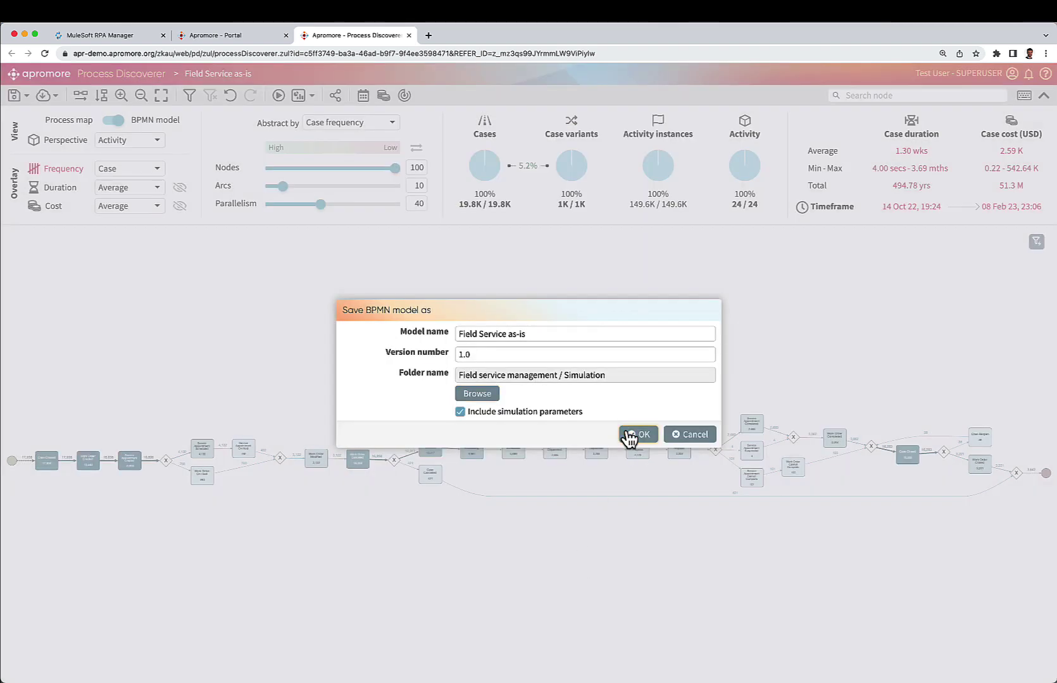
# - From the Portal's Simulation folder, open the Field Service as-is model dated 08 May 23, 14:03 in the BPMN Editor
pyautogui.click(246, 35)
pyautogui.doubleClick(307, 155)
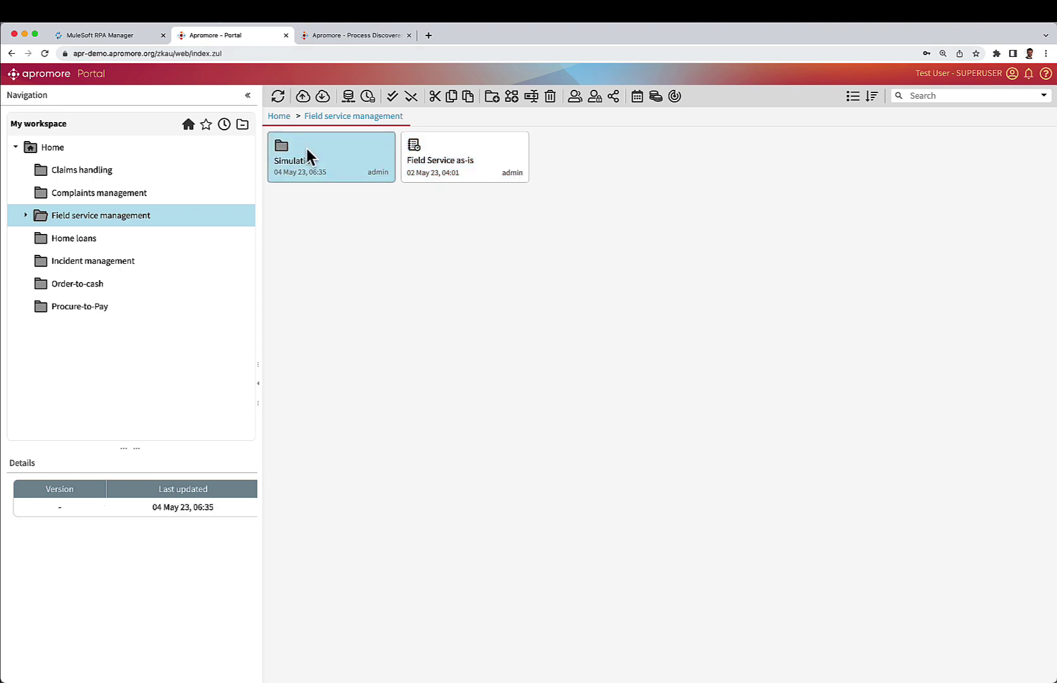
pyautogui.click(355, 181)
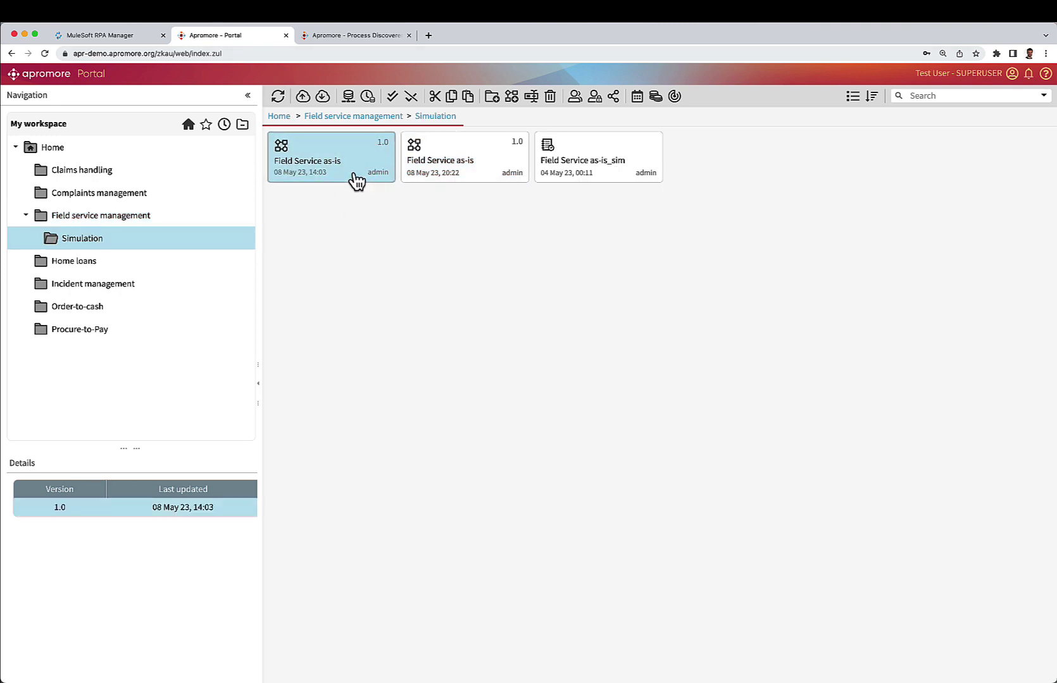
pyautogui.doubleClick(354, 177)
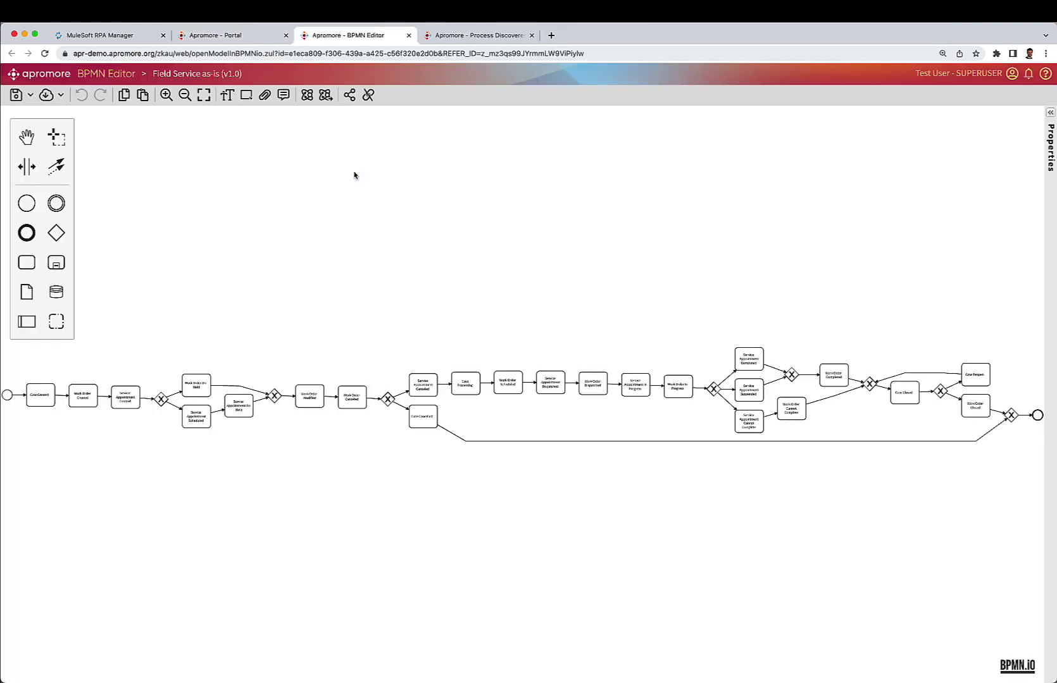
# - Show the model's simulation properties and examine the general scenario specification, including arrival timetable, inter-arrival time and number of cases
pyautogui.click(1050, 115)
pyautogui.click(1036, 133)
pyautogui.tripleClick(848, 212)
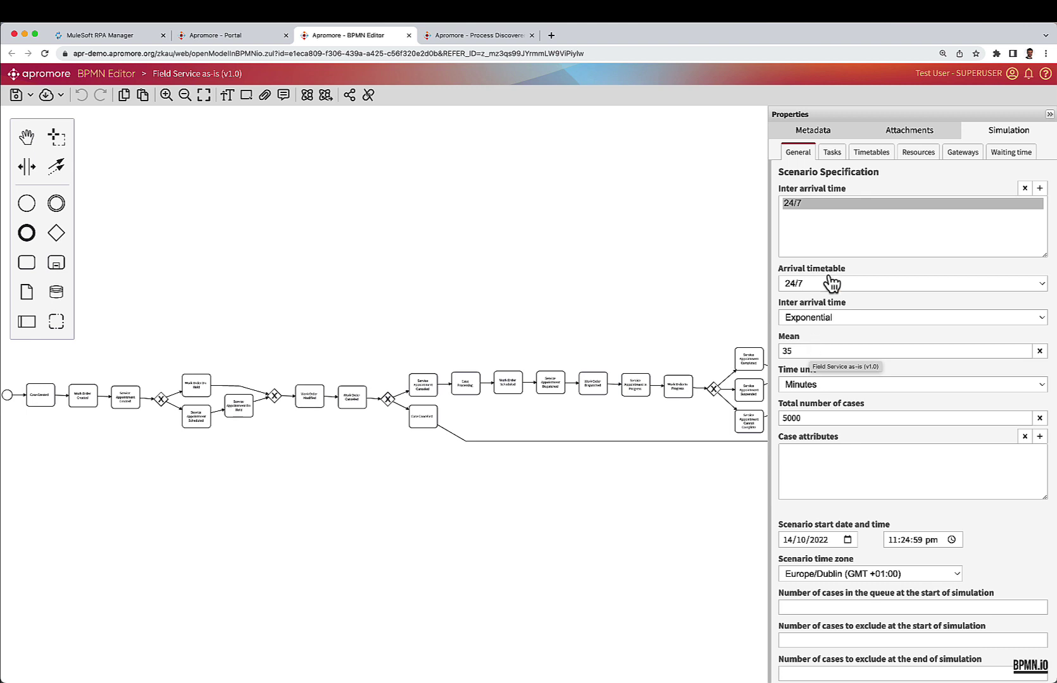
# - Search the model for the Work Order Scheduled task and examine its simulated duration and full list of task roles
pyautogui.click(833, 153)
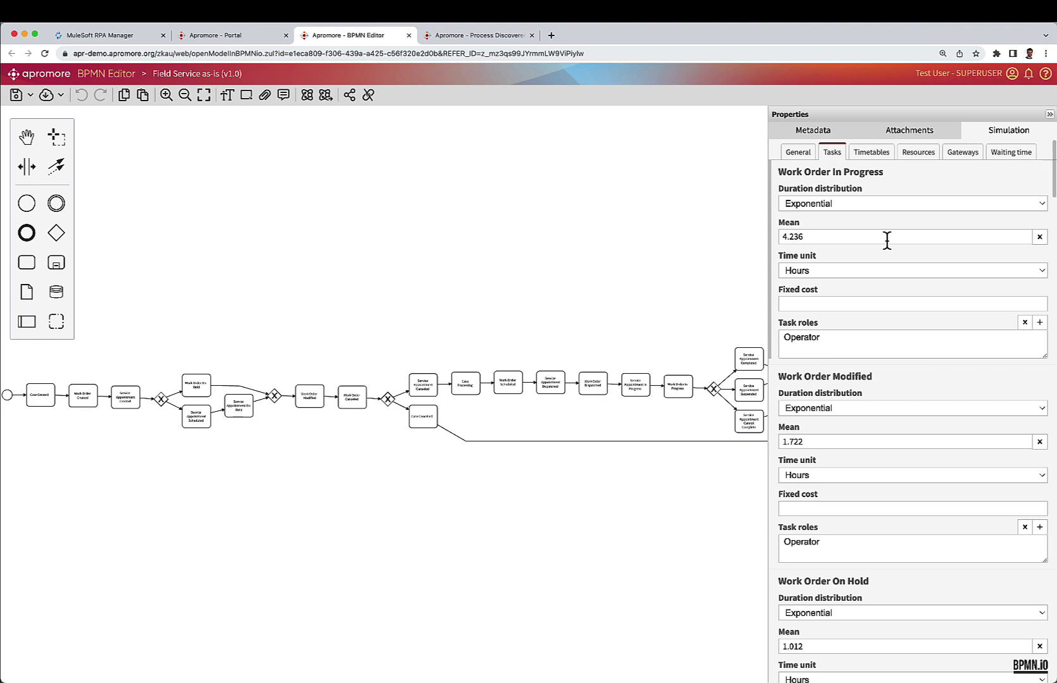
pyautogui.press('super+f')
pyautogui.write('w')
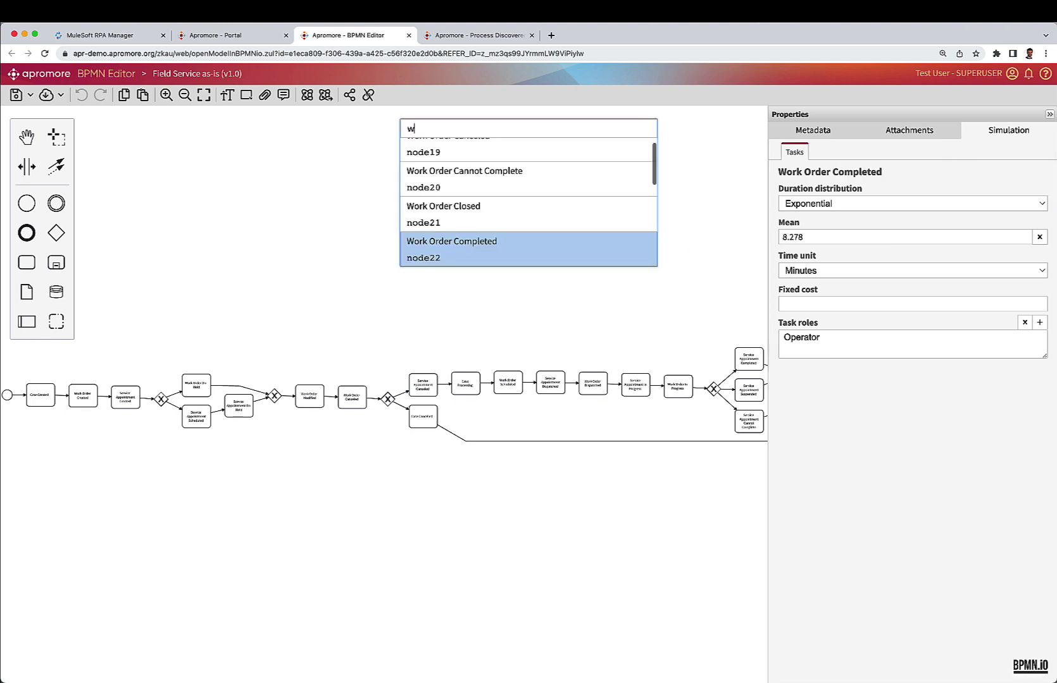
pyautogui.write('ork order sch')
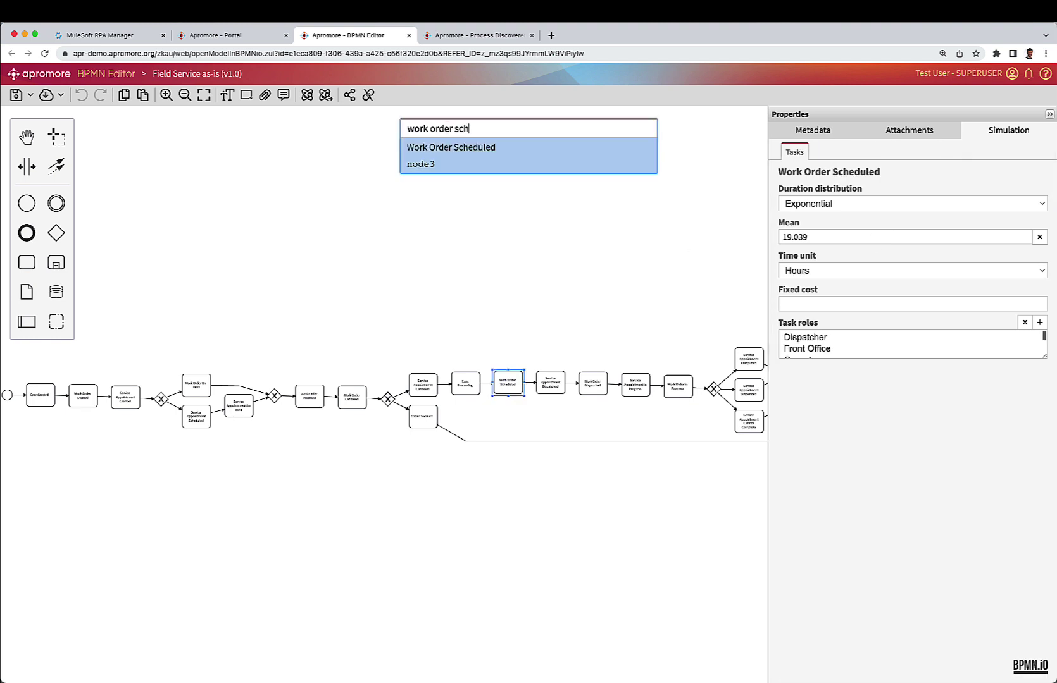
pyautogui.click(460, 160)
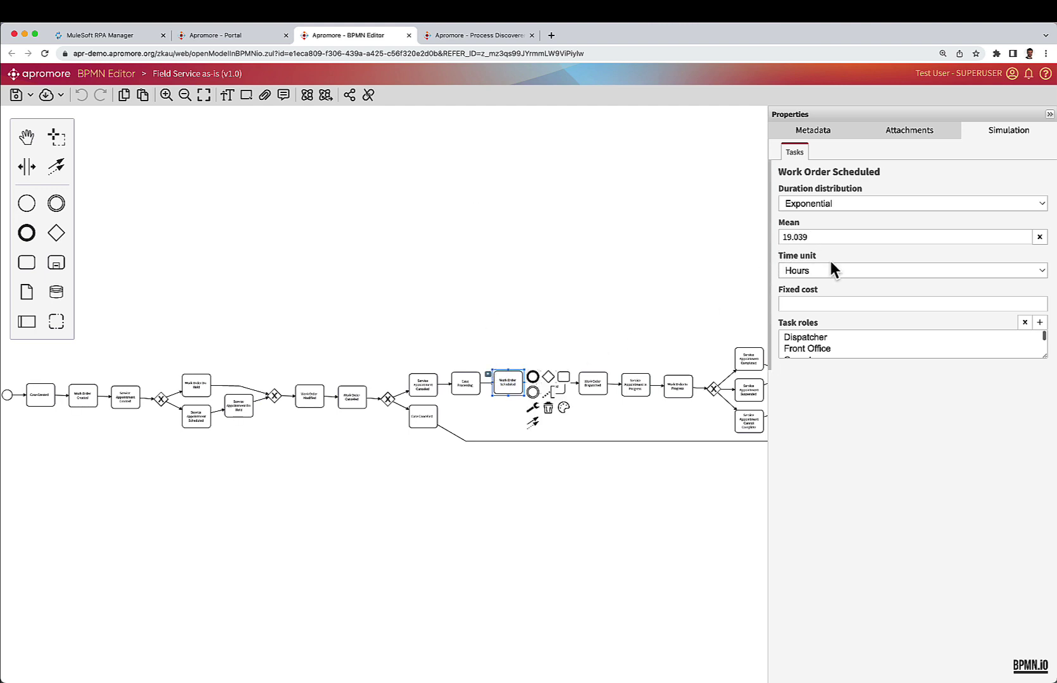
pyautogui.moveTo(1044, 357); pyautogui.dragTo(1049, 402)
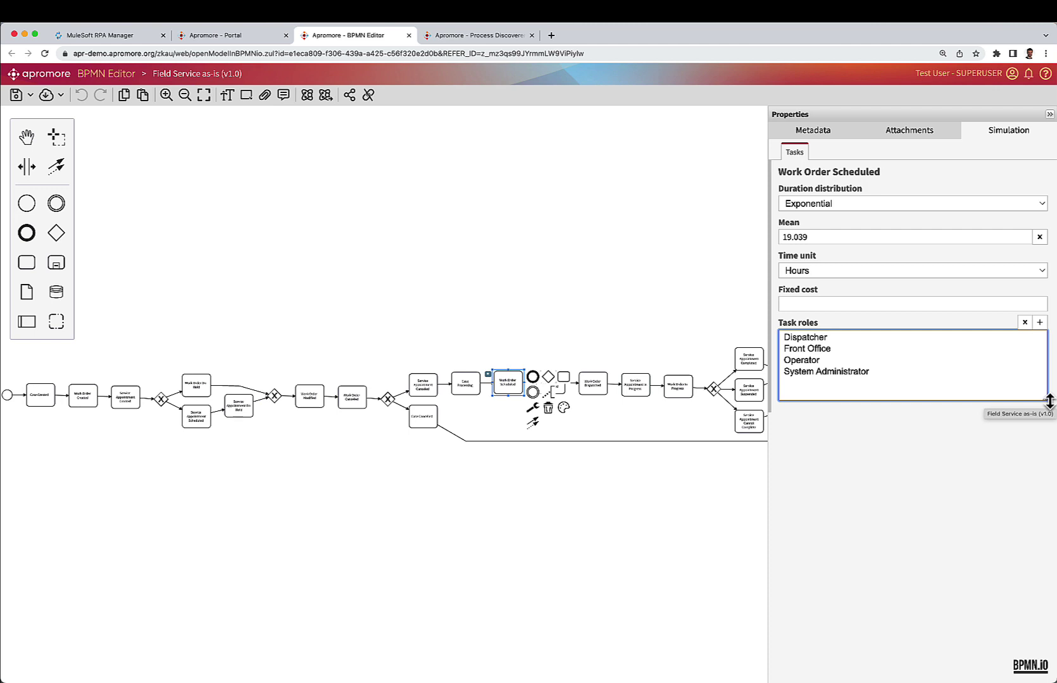
# - Examine the Dispatcher role in the simulation resources, including its number of resources, hourly cost and assigned tasks
pyautogui.click(735, 205)
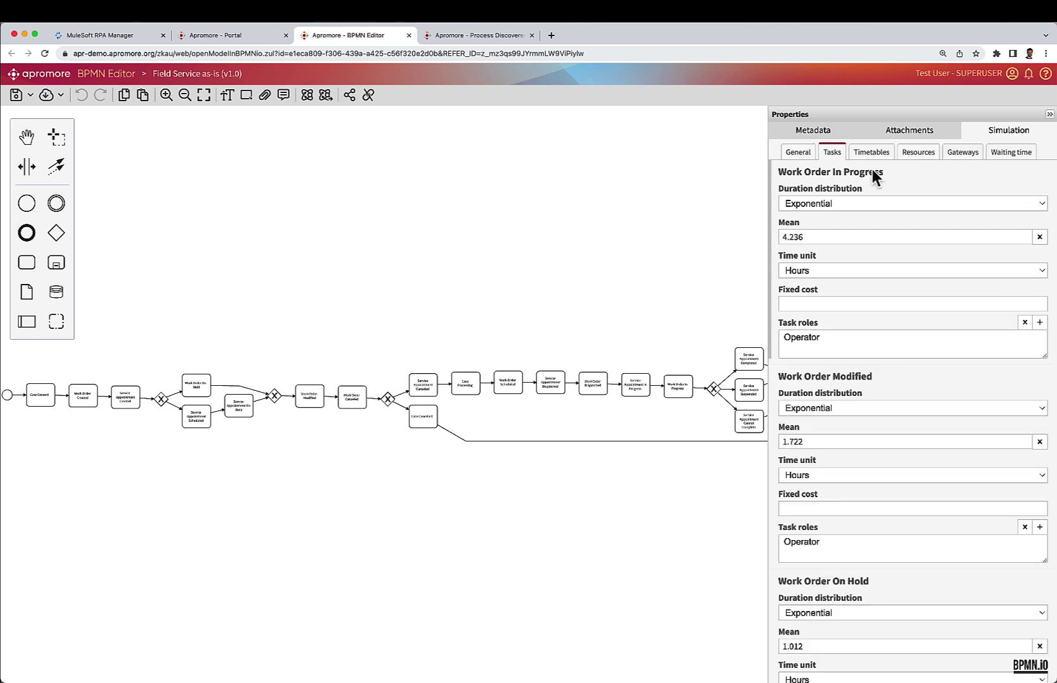
pyautogui.click(918, 154)
pyautogui.moveTo(1038, 252); pyautogui.dragTo(1040, 320)
pyautogui.click(813, 268)
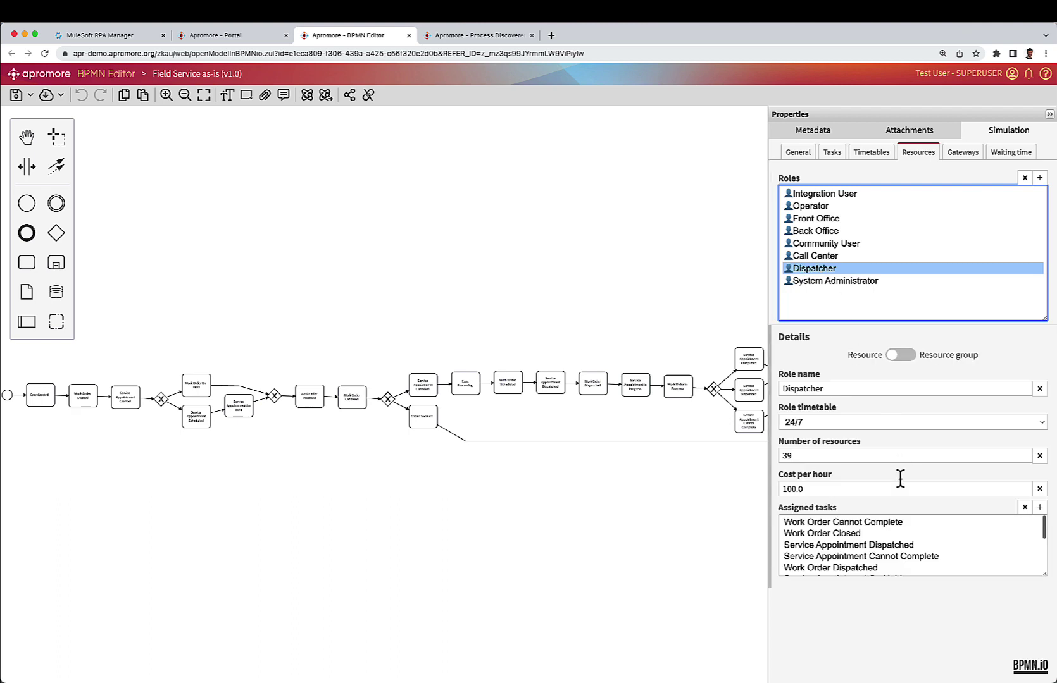
pyautogui.click(795, 455)
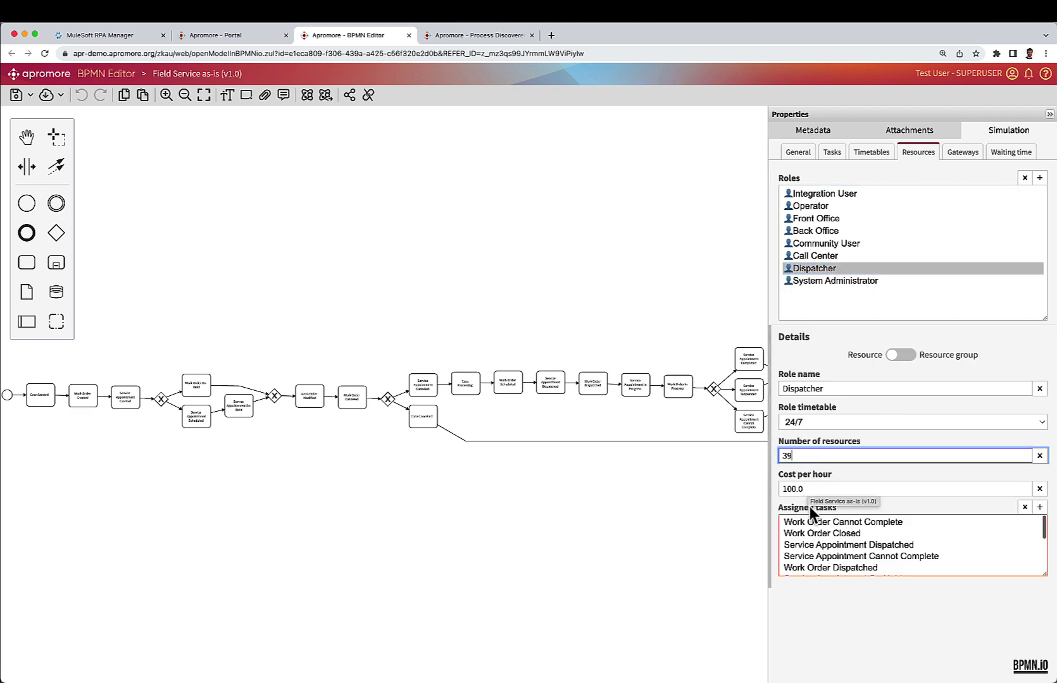
pyautogui.scroll(-3, 835, 525)
pyautogui.scroll(3, 835, 525)
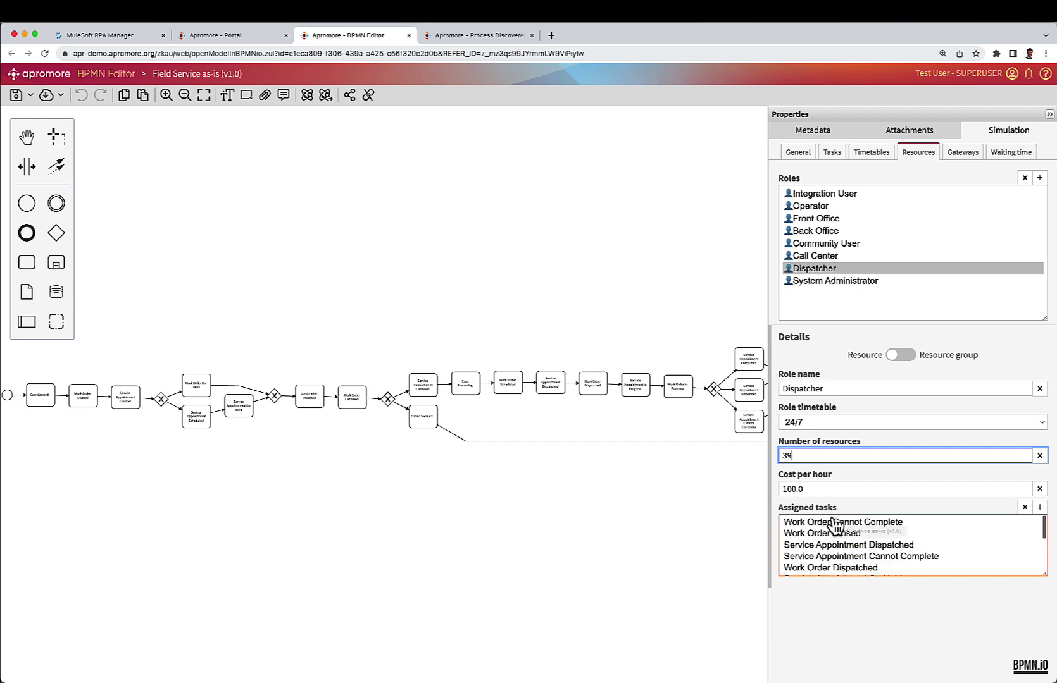
# - Select the Work Order Scheduled task in the diagram
pyautogui.click(554, 314)
pyautogui.scroll(5, 500, 395)
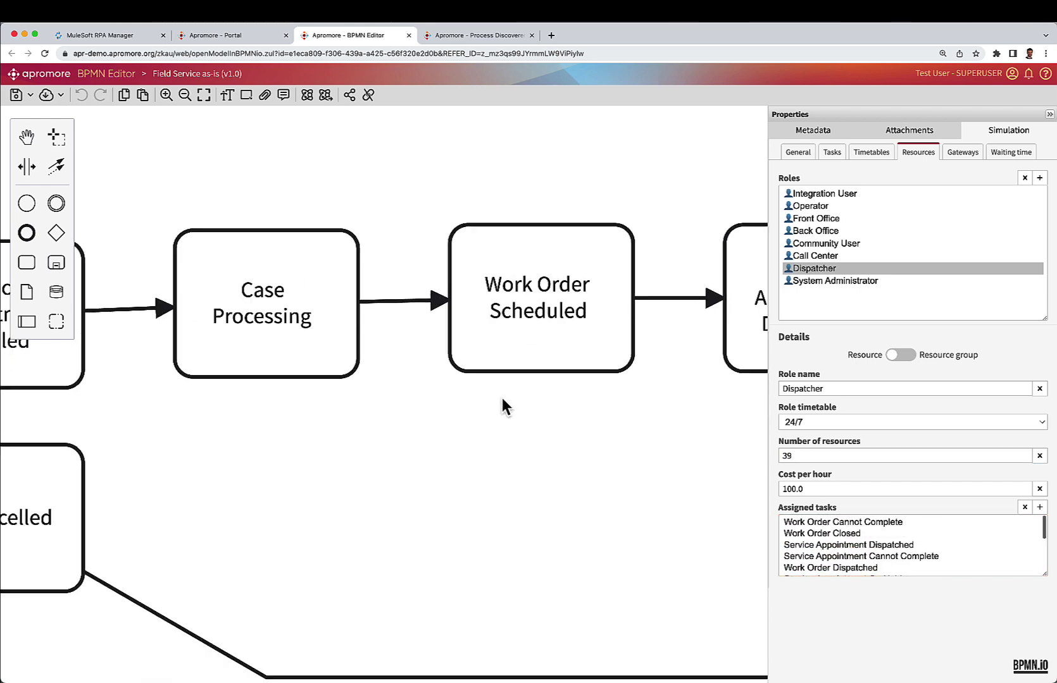
pyautogui.scroll(-2, 500, 394)
pyautogui.click(510, 358)
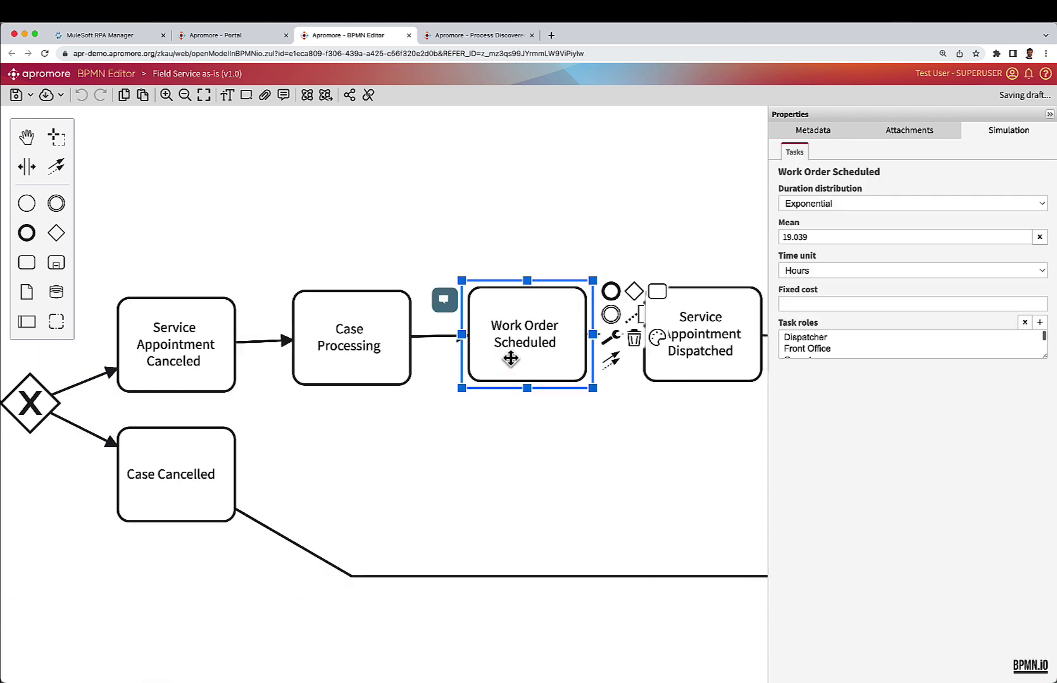
# - Save the Field Service as-is model under version number 1.1
pyautogui.click(29, 95)
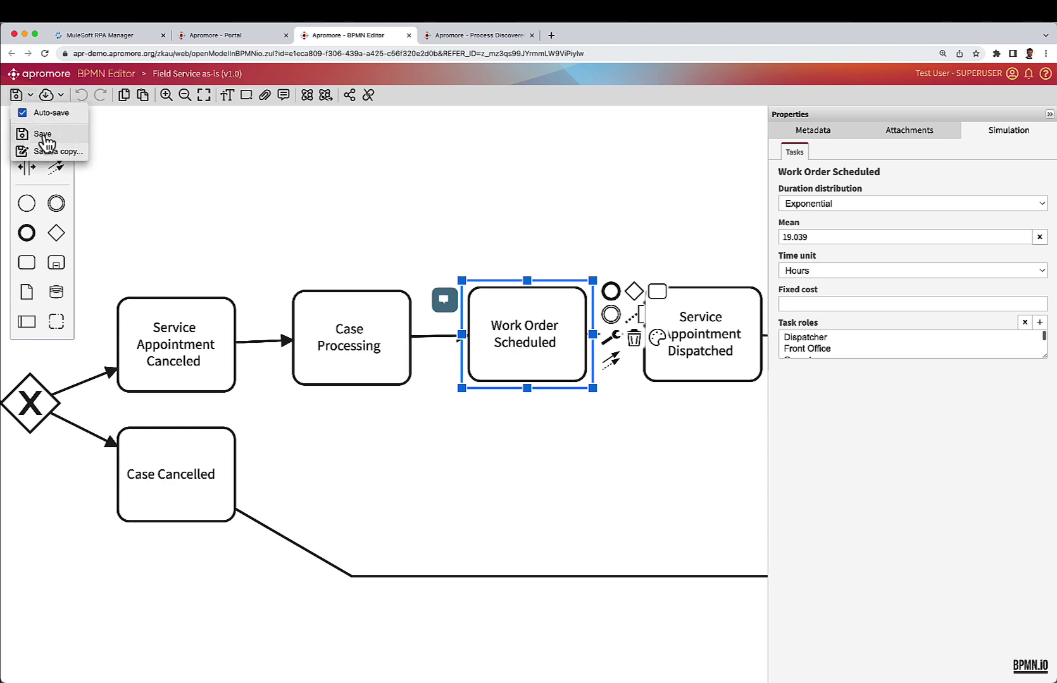
pyautogui.click(43, 135)
pyautogui.click(491, 370)
pyautogui.press('BackSpace')
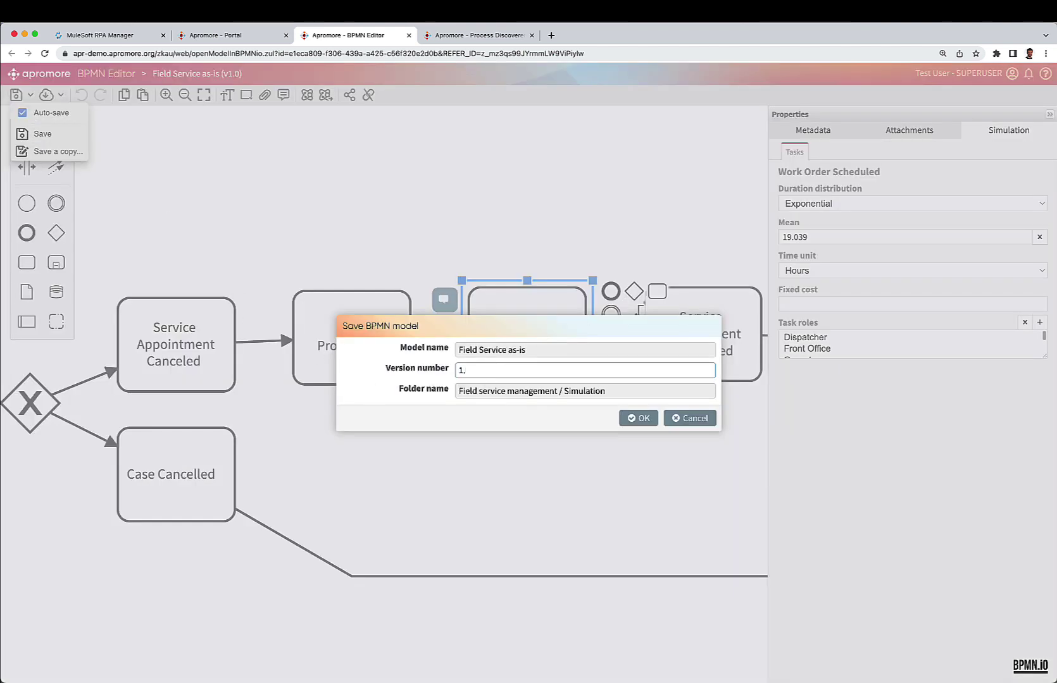
pyautogui.write('1')
pyautogui.click(632, 421)
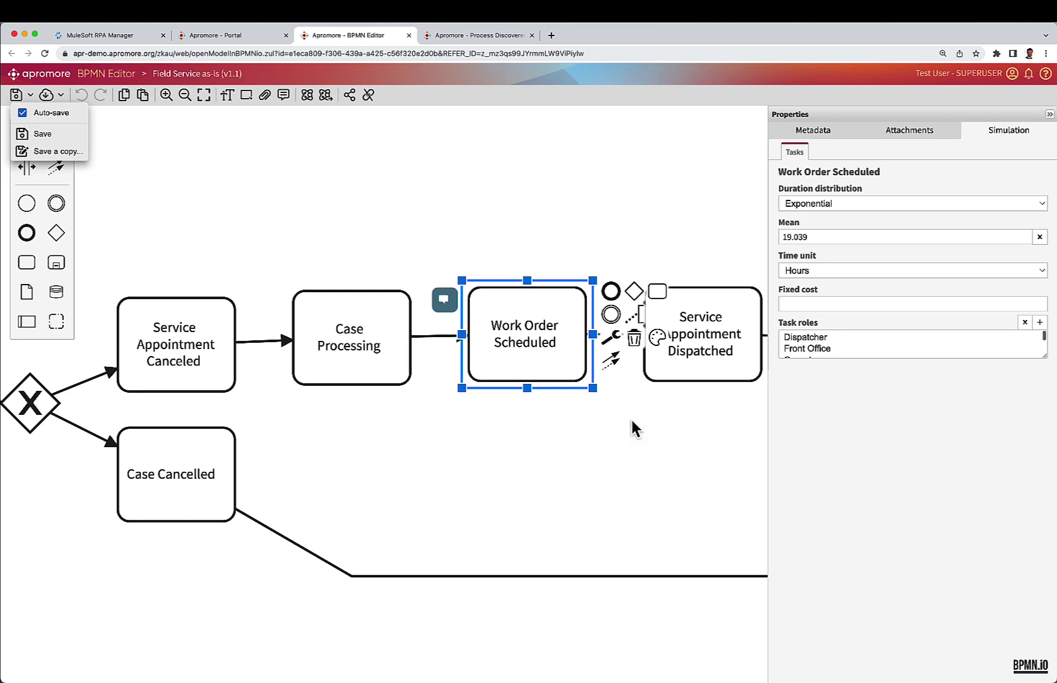
pyautogui.click(681, 206)
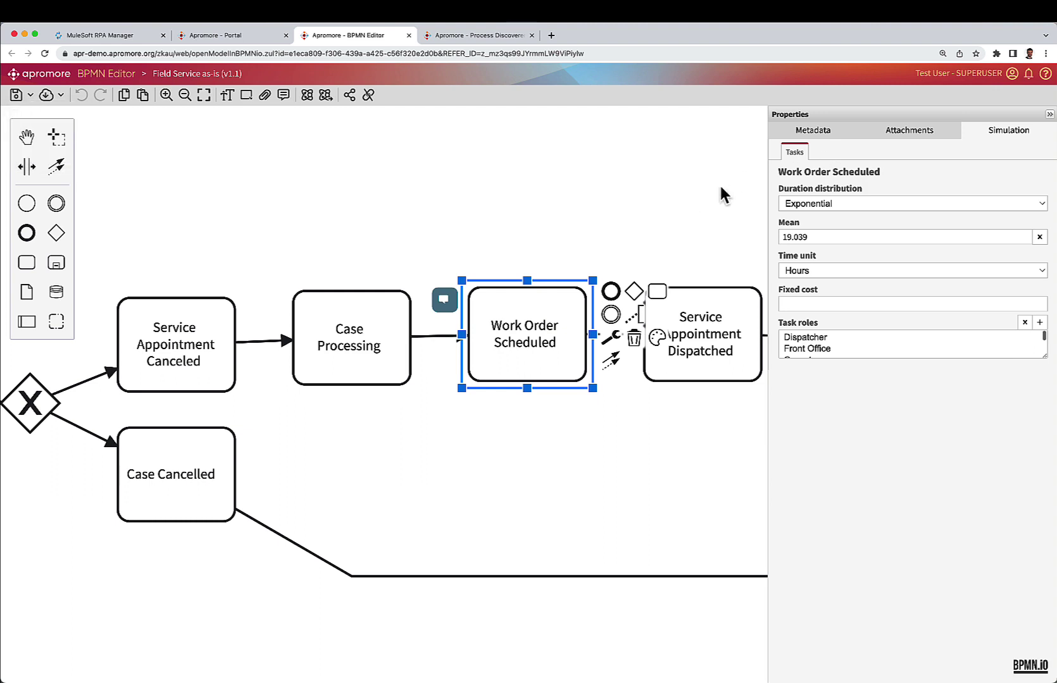
# - Add a new role to the model's simulation resources and open its role name for editing
pyautogui.click(729, 200)
pyautogui.click(918, 152)
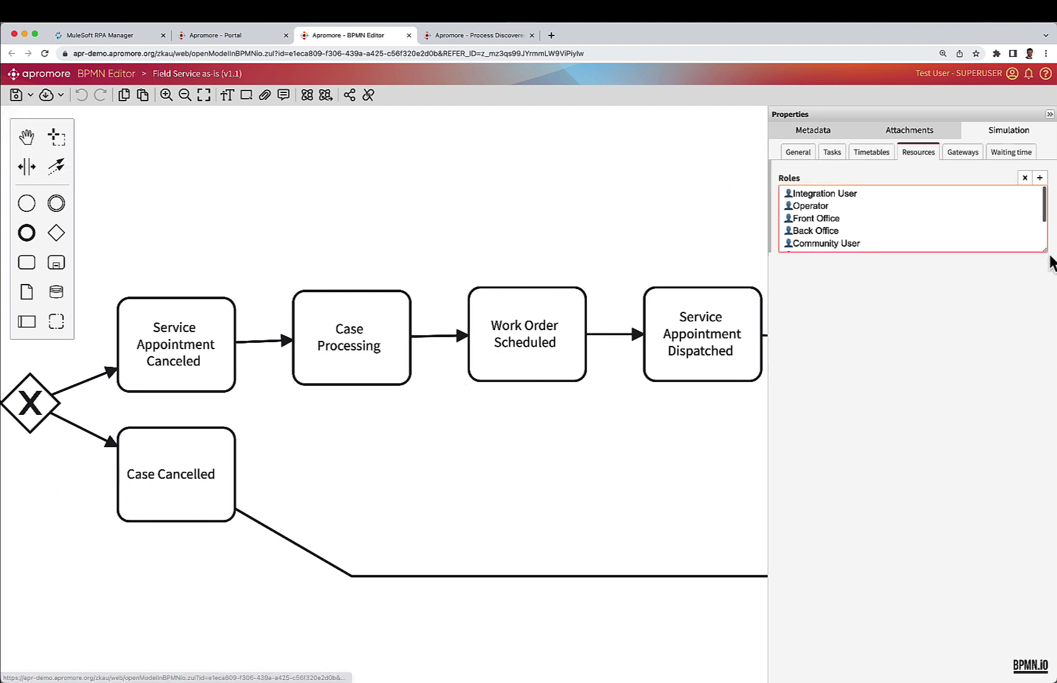
pyautogui.moveTo(1045, 249); pyautogui.dragTo(1046, 325)
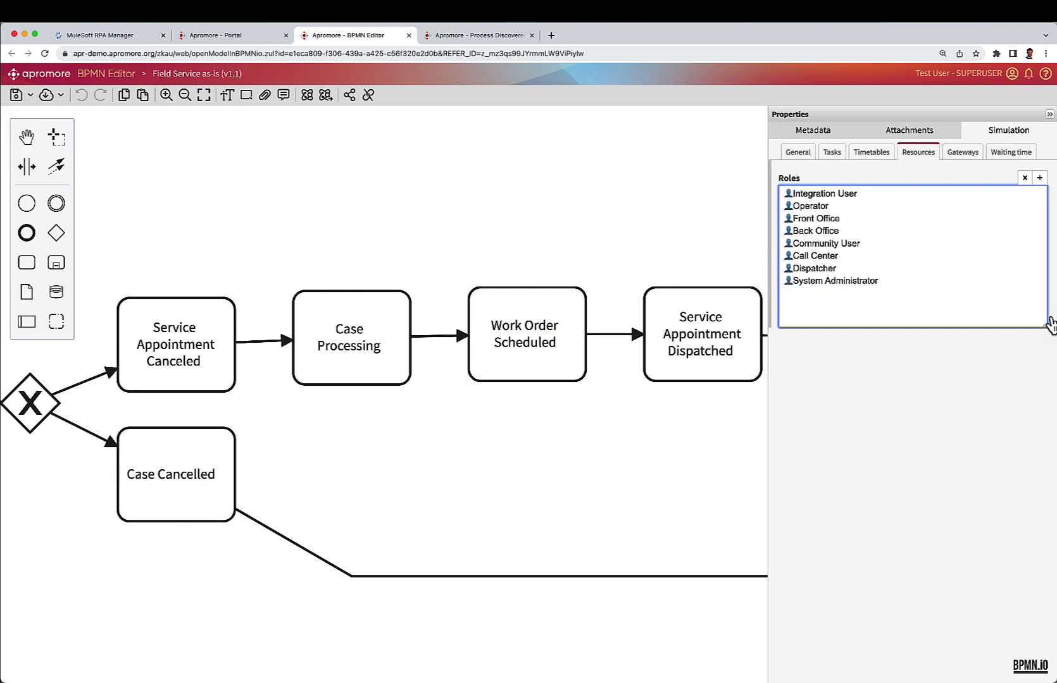
pyautogui.click(1039, 178)
pyautogui.doubleClick(830, 396)
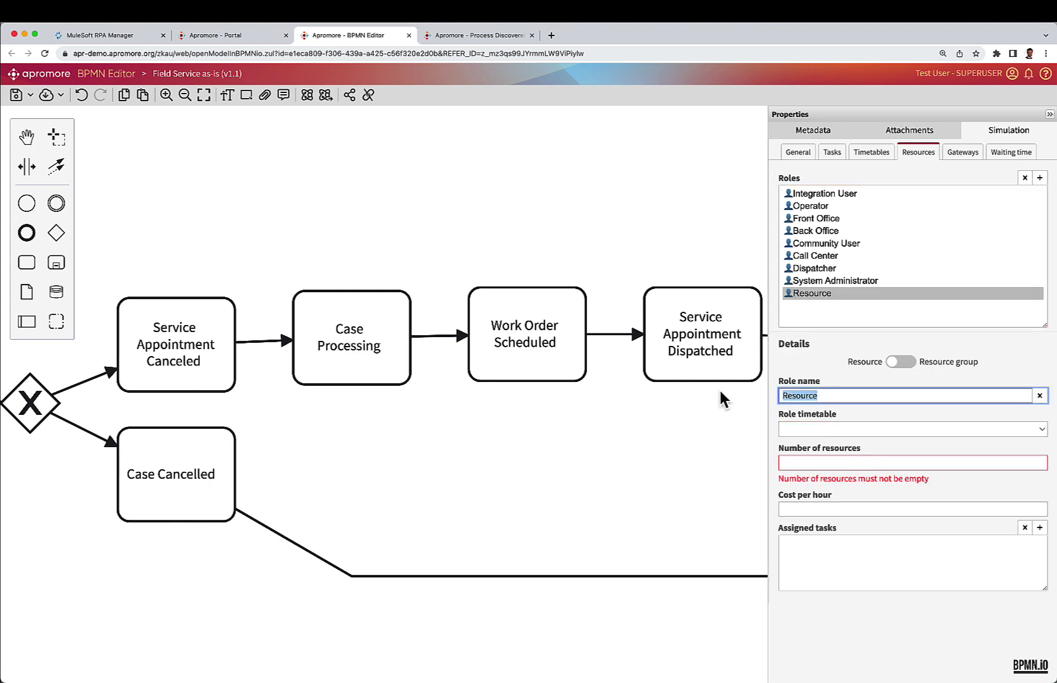
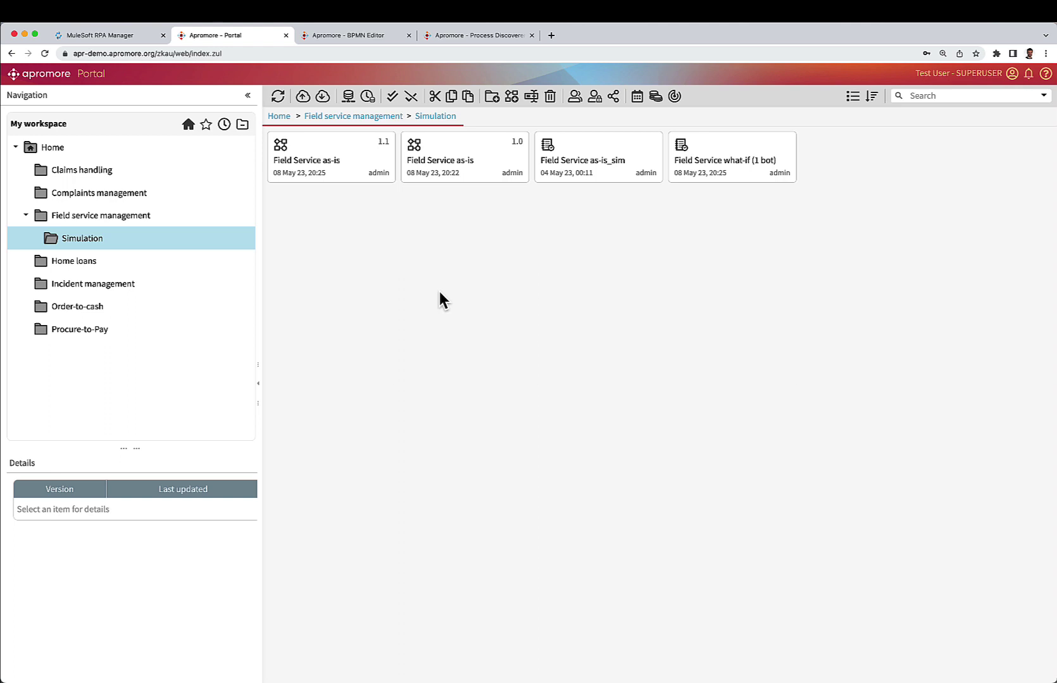
# - Launch a dashboard comparing the Field Service as-is_sim and Field Service what-if (1 bot) logs from the Simulation folder
pyautogui.click(561, 179)
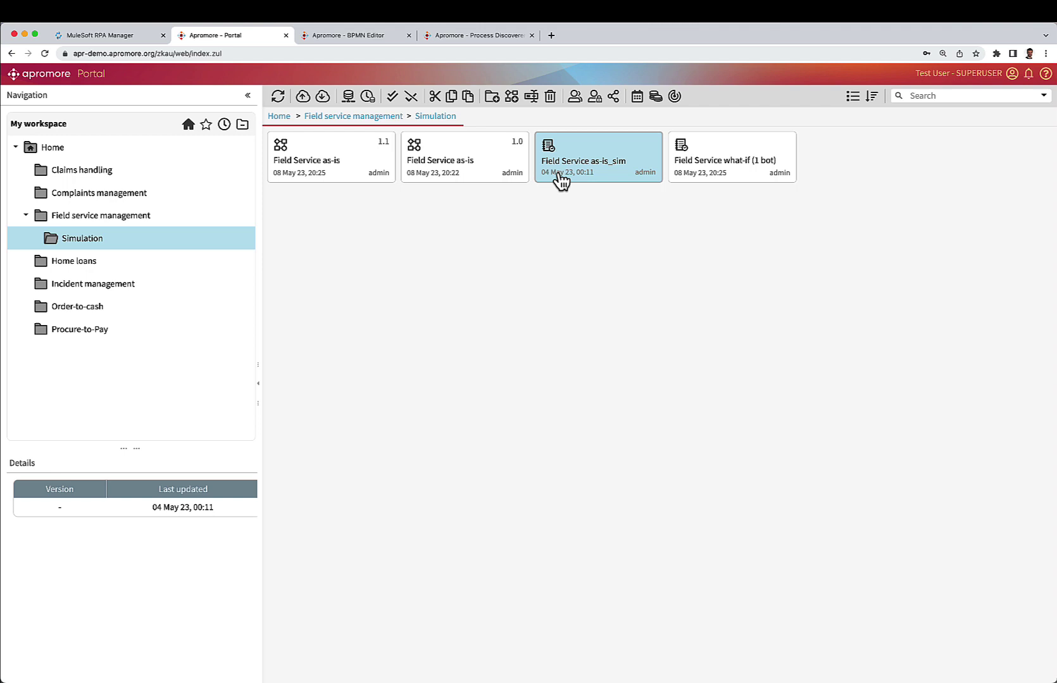
pyautogui.keyDown('shift'); pyautogui.click(687, 180); pyautogui.keyUp('shift')
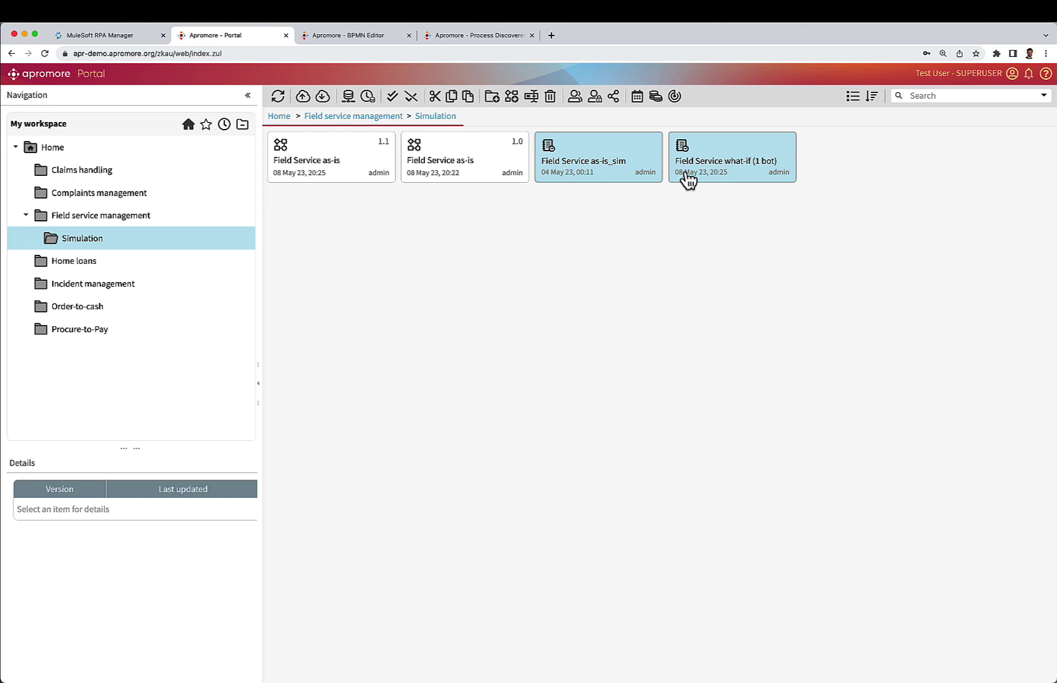
pyautogui.rightClick(686, 180)
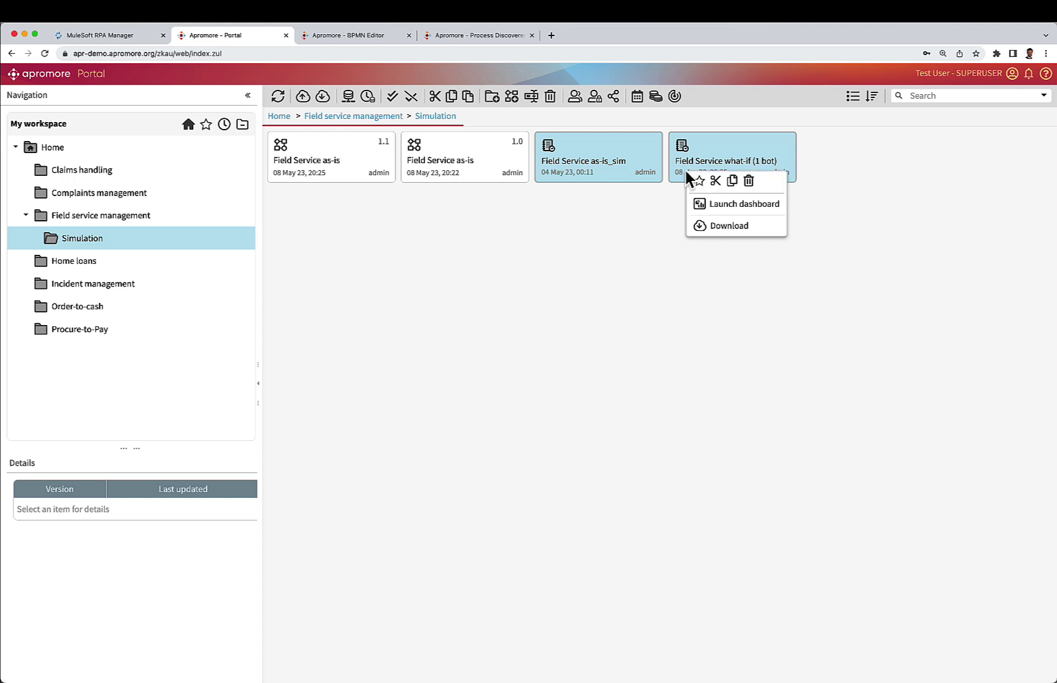
pyautogui.click(710, 203)
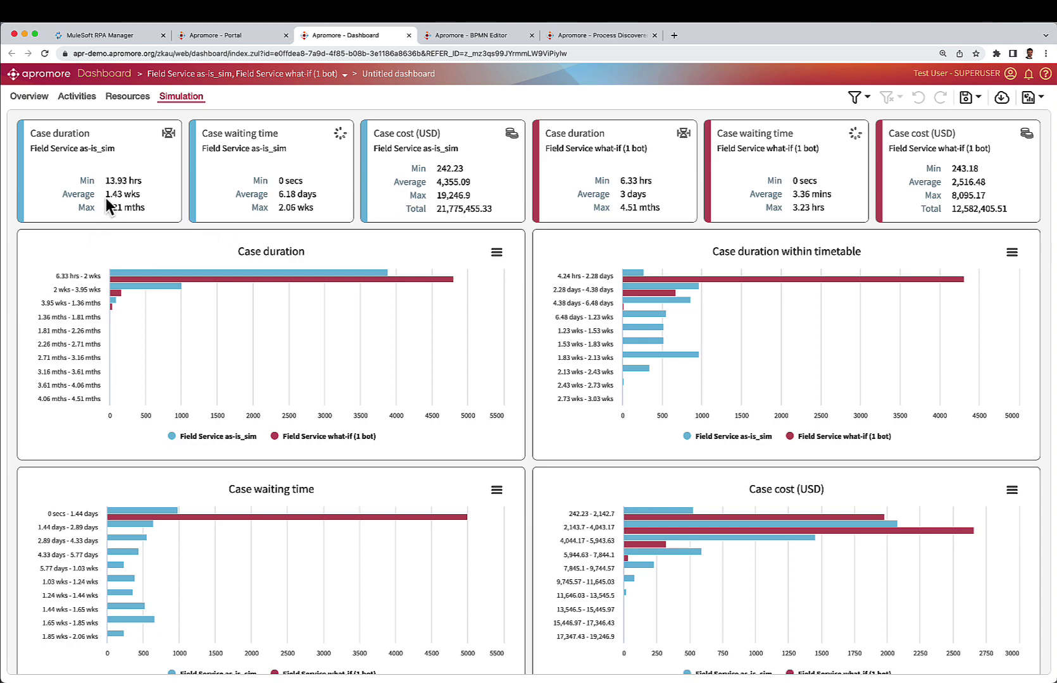
# - Compare the case duration, waiting time and cost of the as-is simulation with those of the what-if (1 bot) scenario
pyautogui.scroll(5, 105, 196)
pyautogui.hscroll(1, 106, 197)
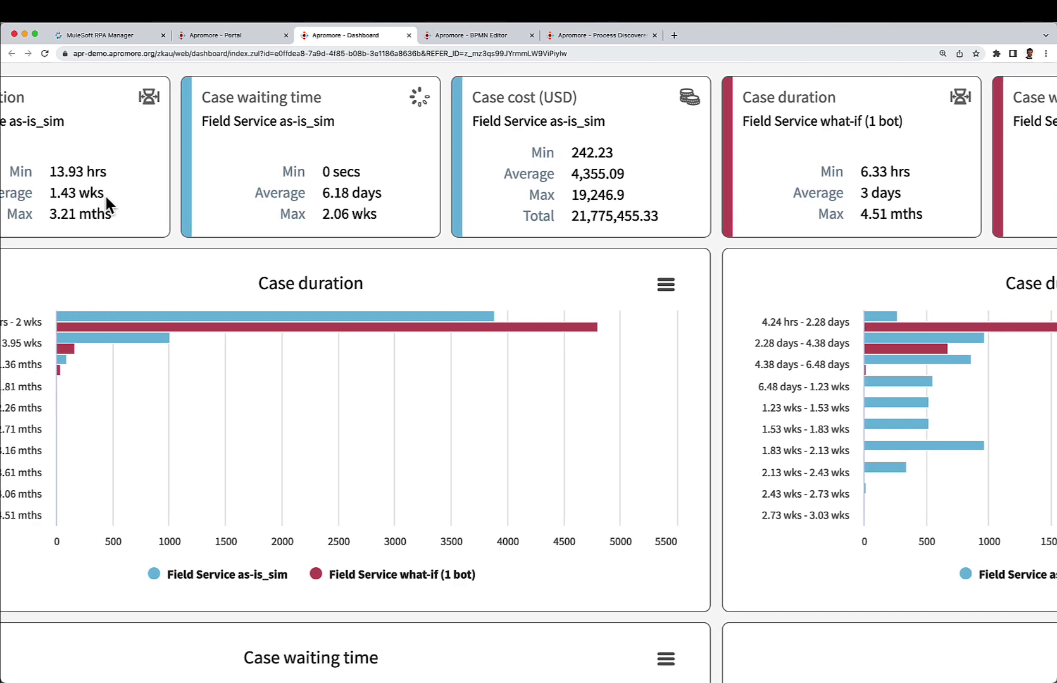
pyautogui.hscroll(3, 106, 197)
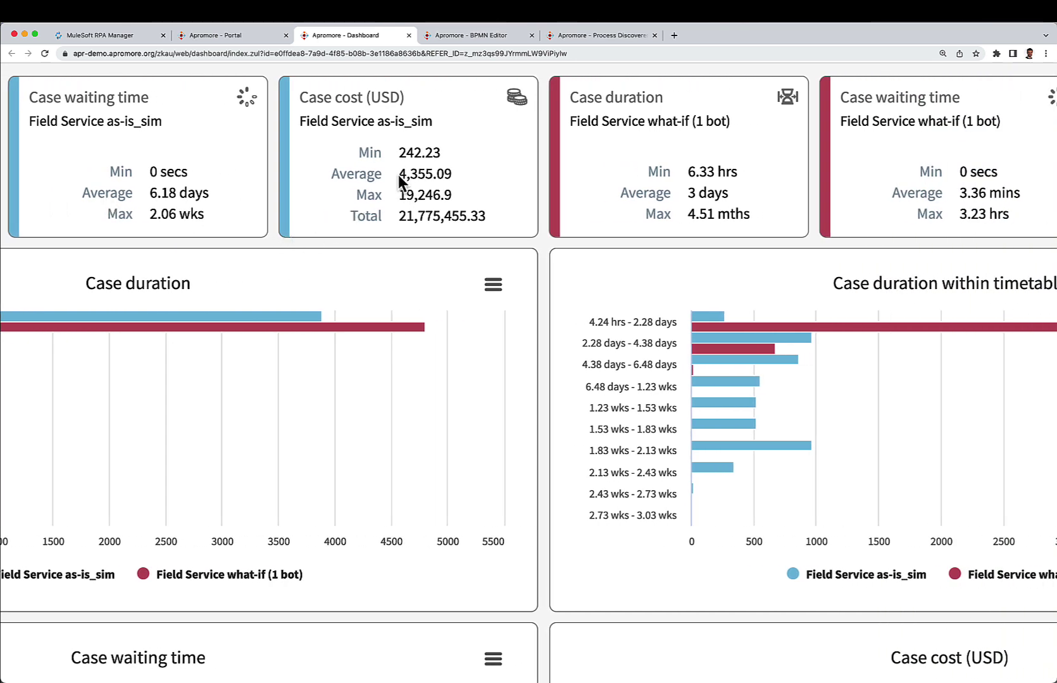
pyautogui.hscroll(1, 425, 184)
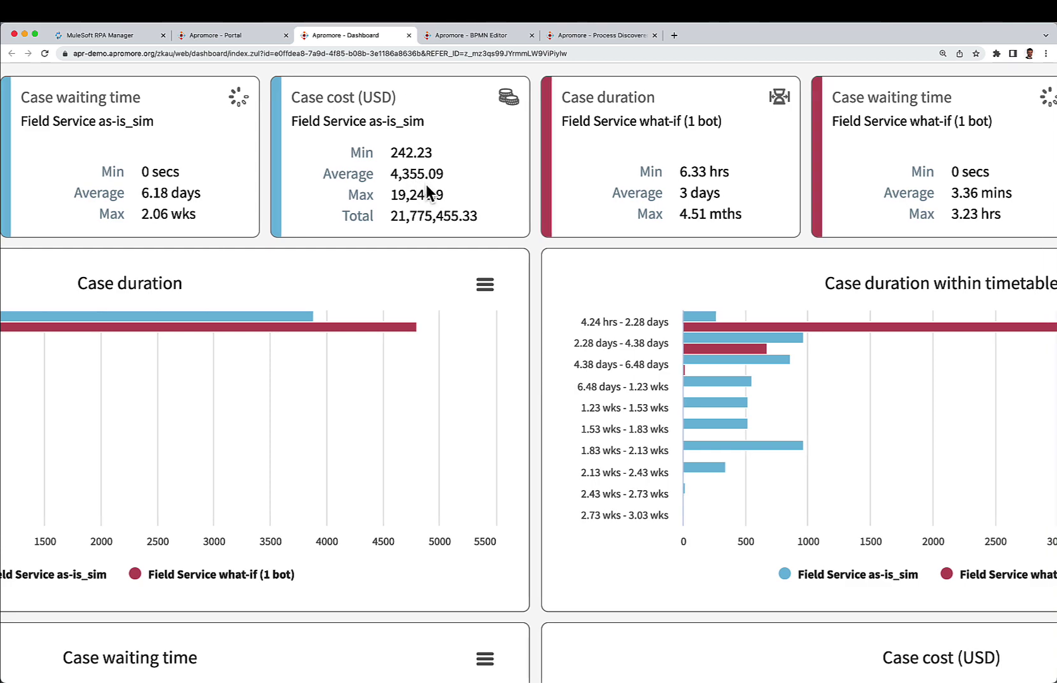
# - Examine the what-if (1 bot) cost figures beside the as-is ones and view the case duration charts of both scenarios
pyautogui.scroll(1, 426, 184)
pyautogui.hscroll(10, 426, 185)
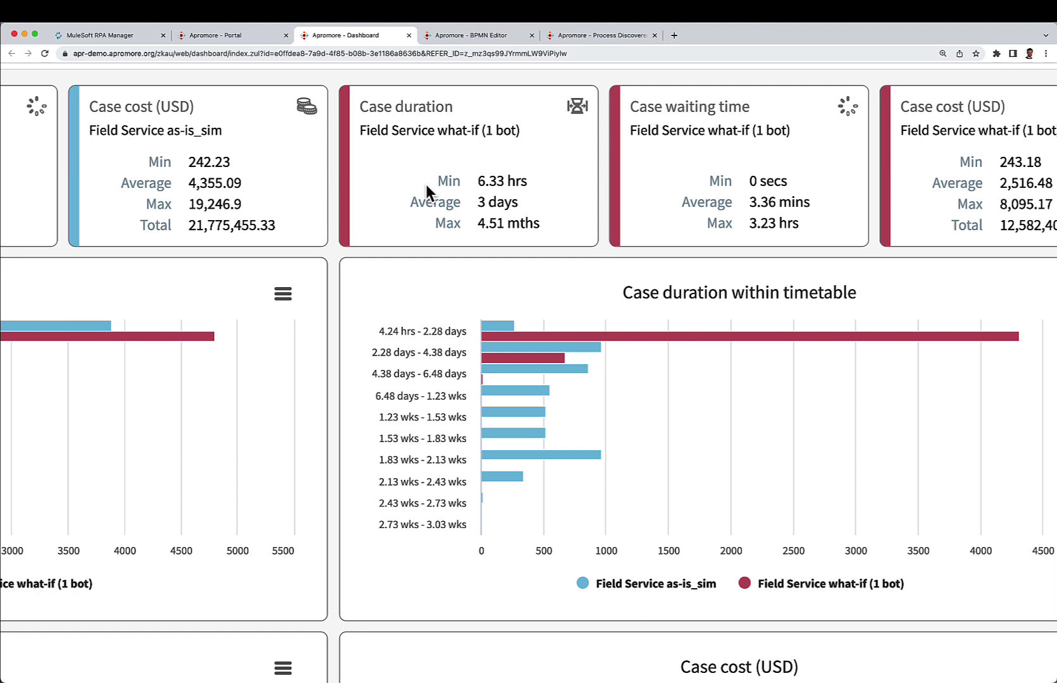
pyautogui.hscroll(2, 426, 185)
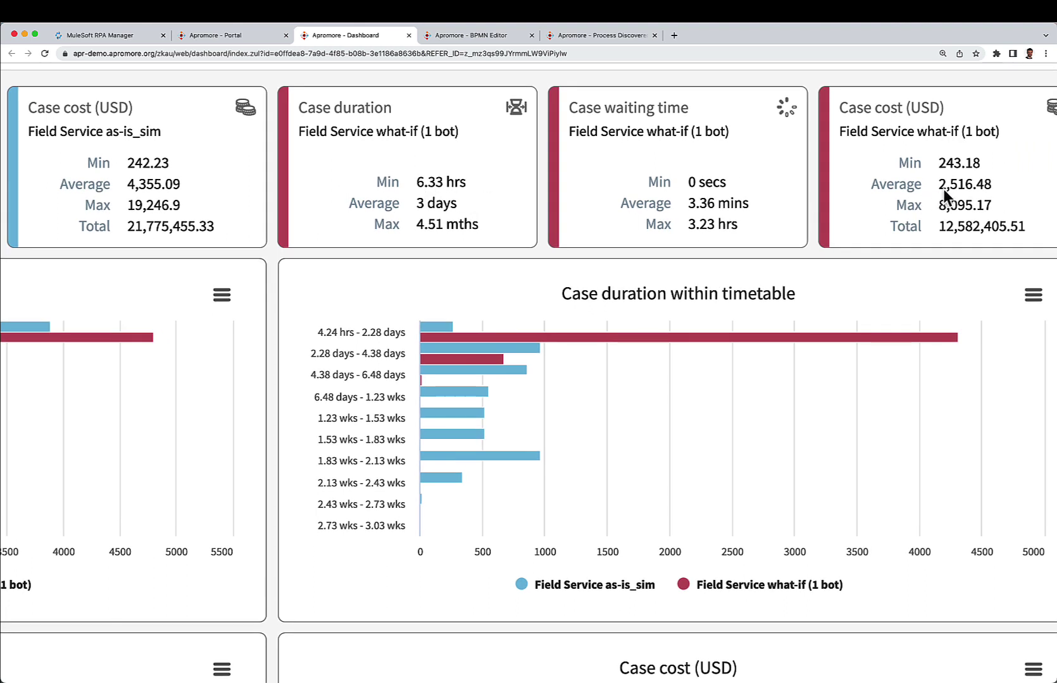
pyautogui.press('super+minus')
pyautogui.press('super+minus')
pyautogui.scroll(-2, 753, 263)
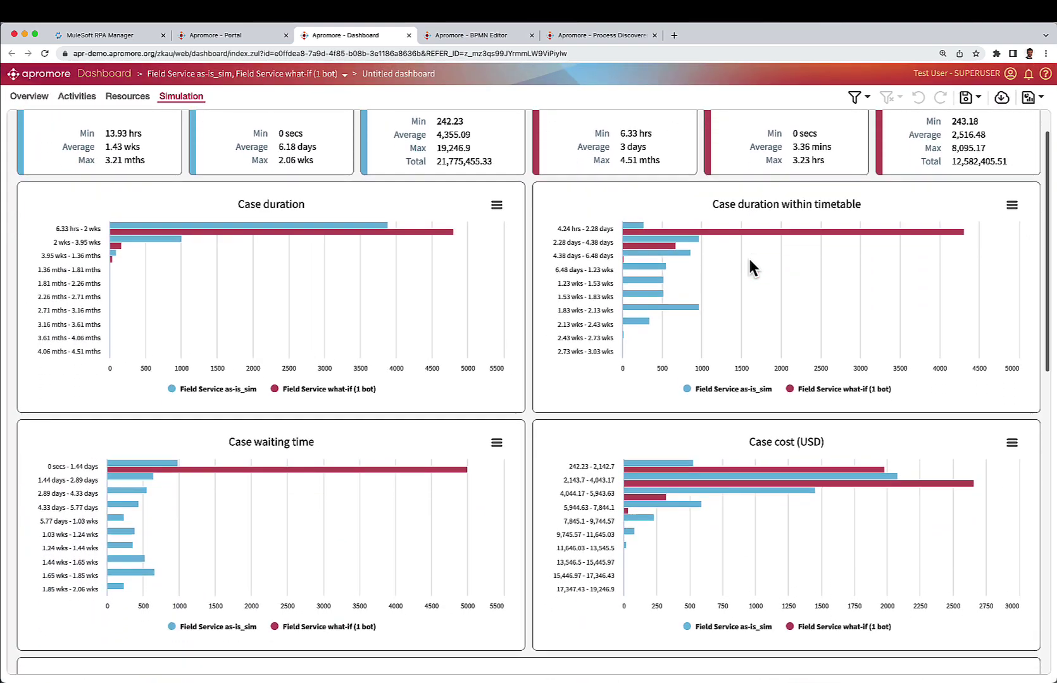
# - Compare the resource utilization of the Dispatcher, Bot and other roles between Field Service as-is_sim and Field Service what-if (1 bot)
pyautogui.scroll(-10, 750, 265)
pyautogui.moveTo(516, 487)
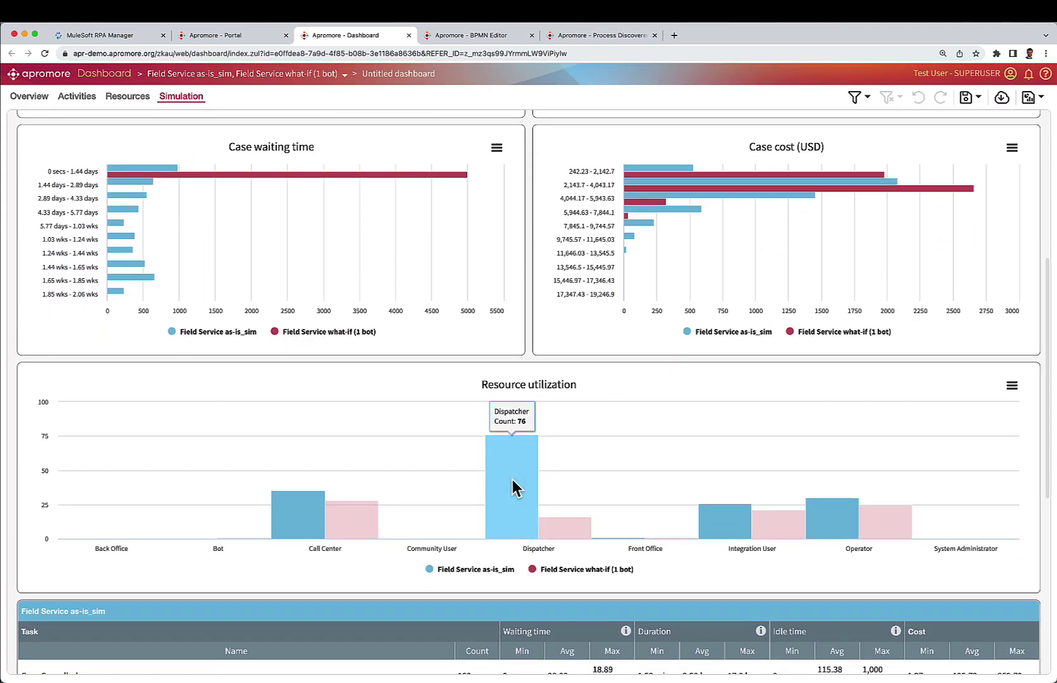
pyautogui.press('super+plus')
pyautogui.press('super+plus')
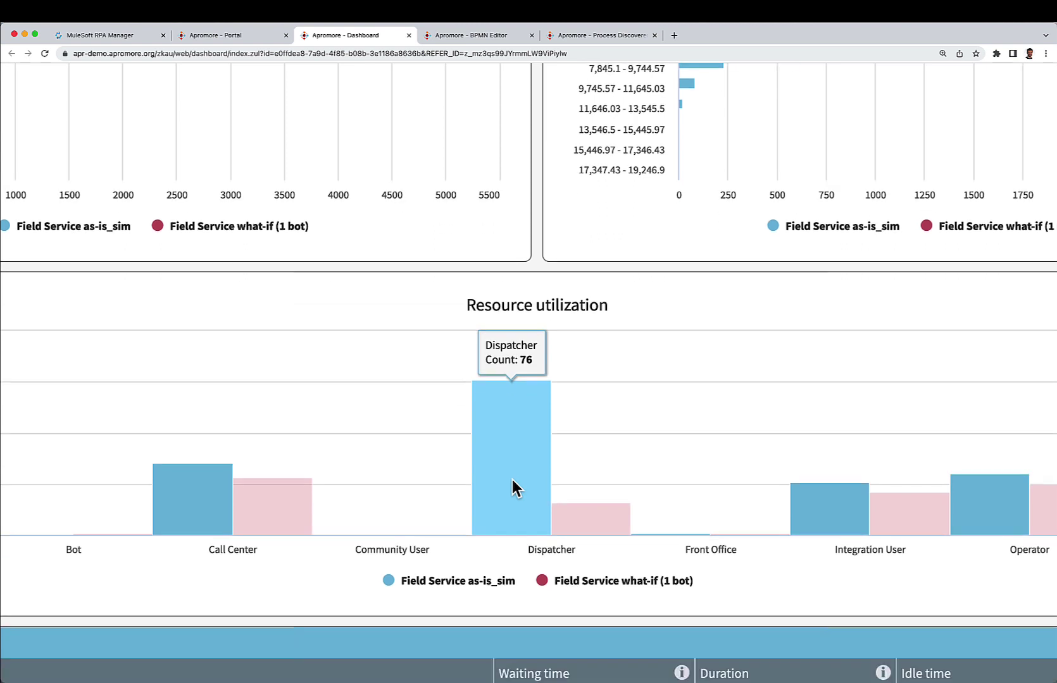
pyautogui.scroll(-1, 512, 480)
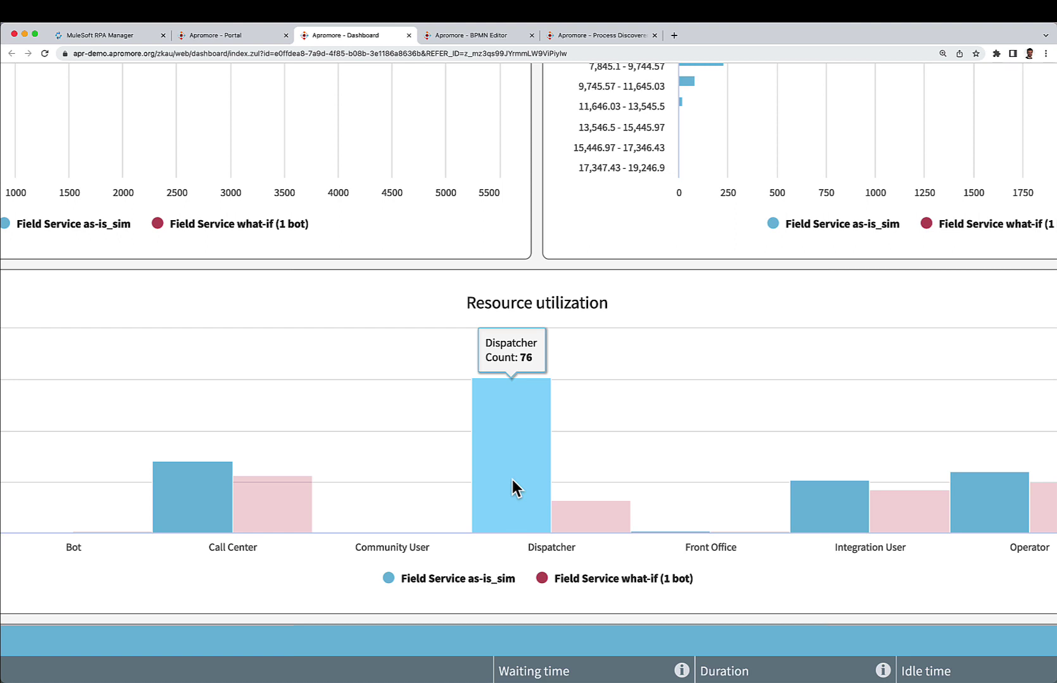
pyautogui.moveTo(571, 514)
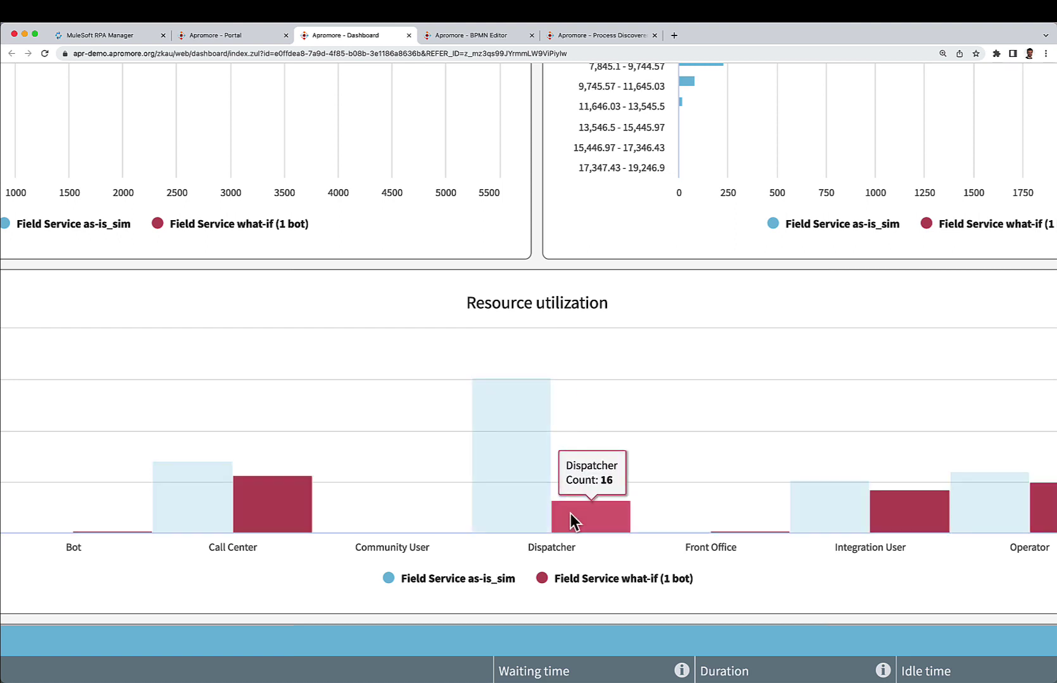
pyautogui.moveTo(84, 531)
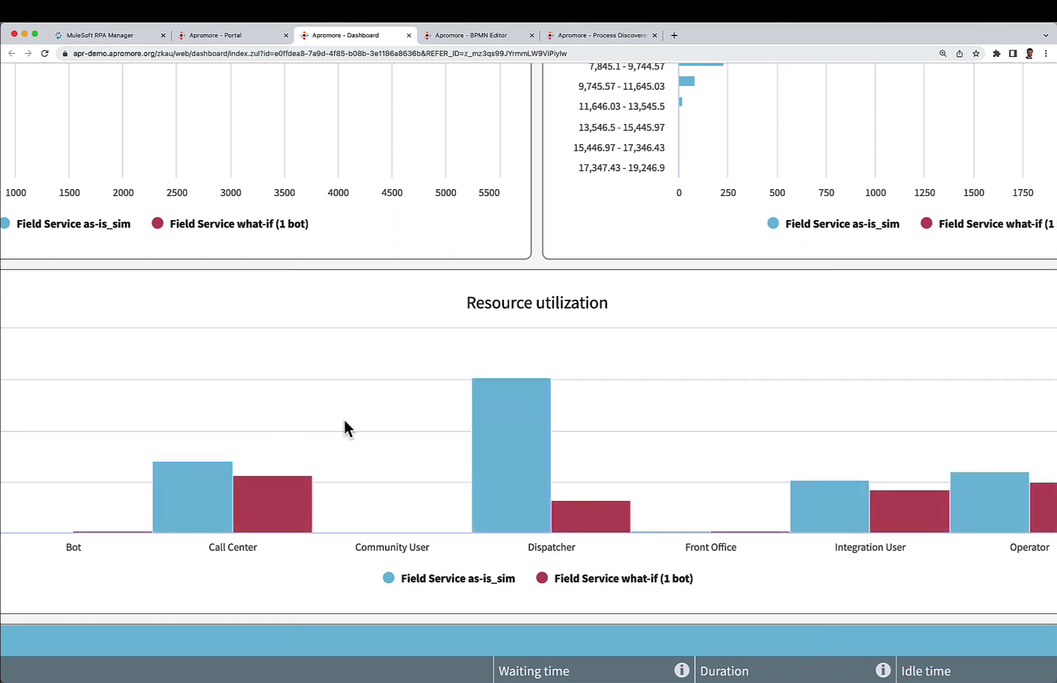
pyautogui.hscroll(5, 345, 421)
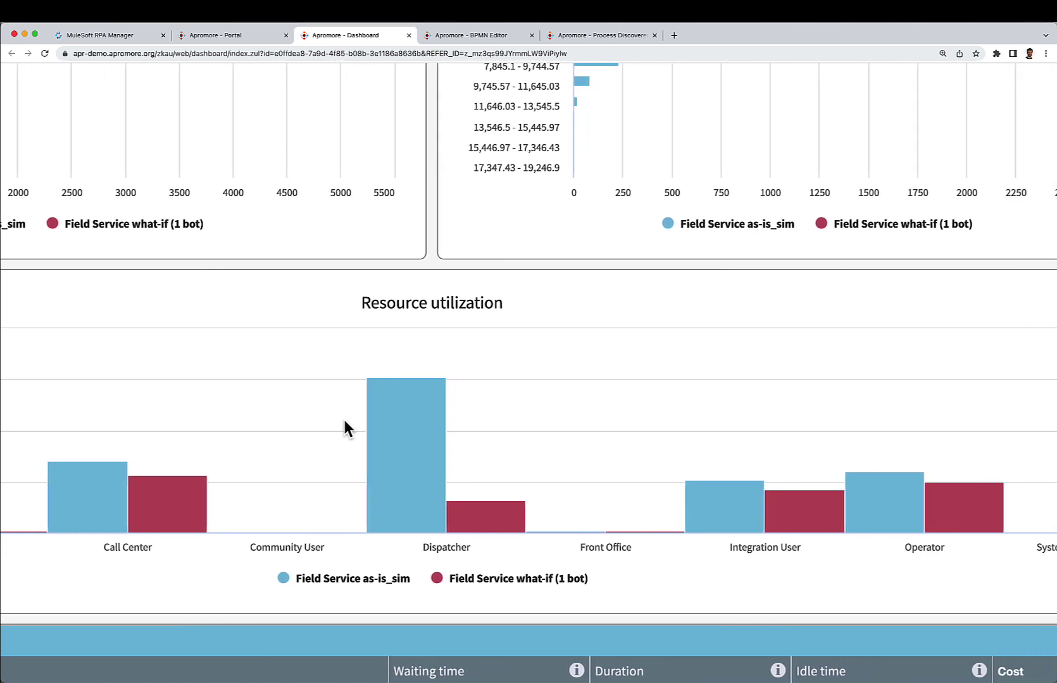
pyautogui.scroll(-5, 344, 421)
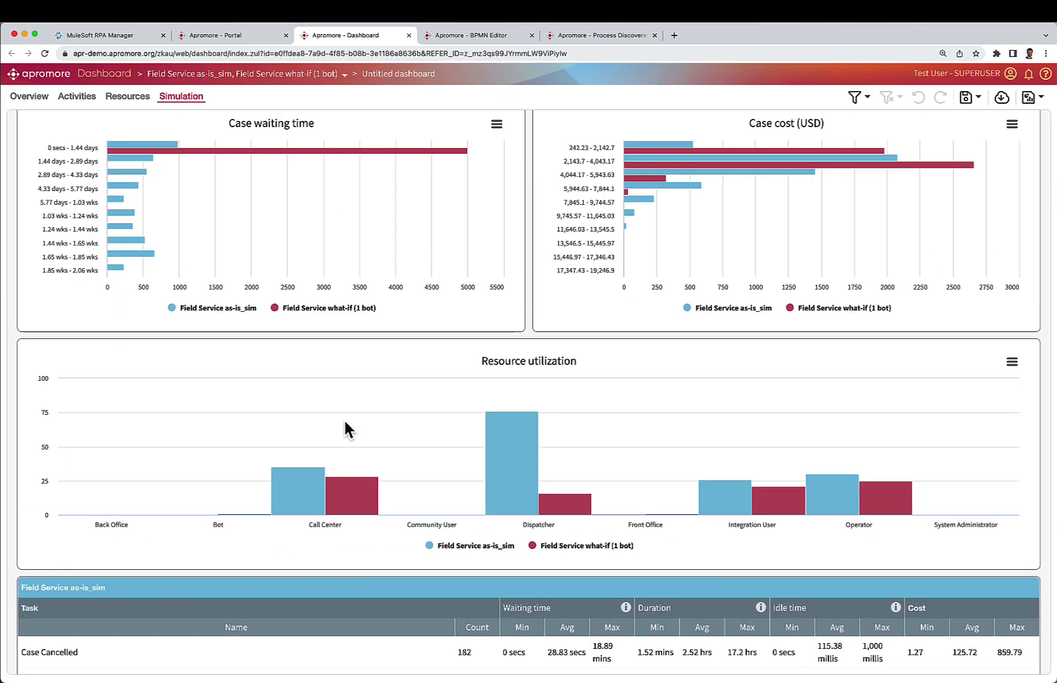
# - Start a PAAR draft from the dashboard overview with Field Service as-is_sim from the Simulation folder as its as-is log
pyautogui.click(19, 98)
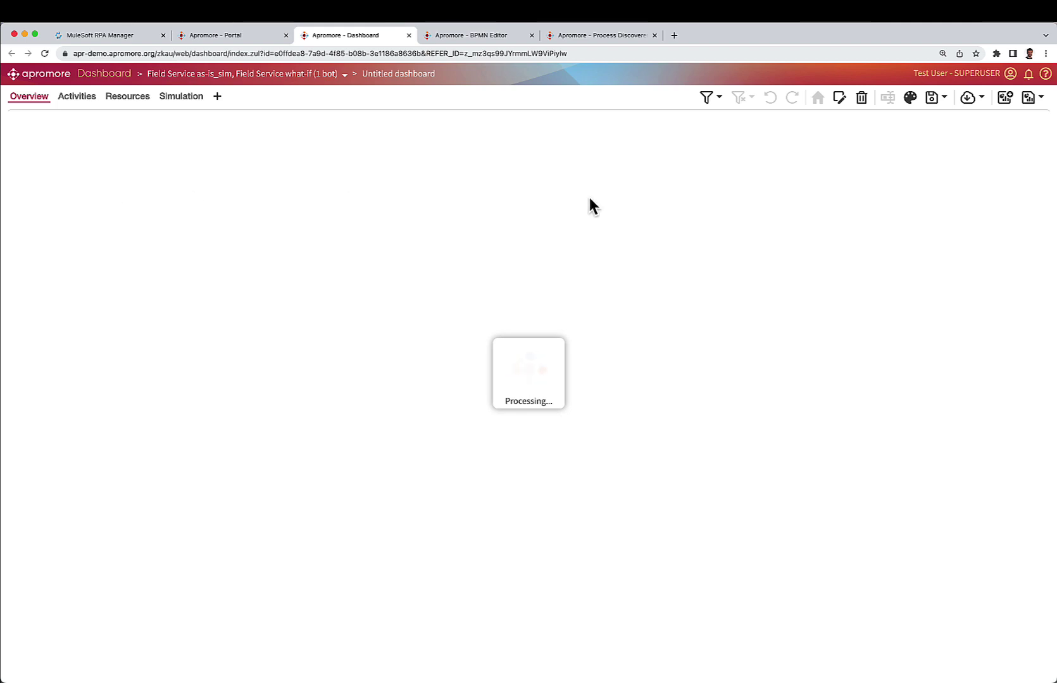
pyautogui.click(970, 98)
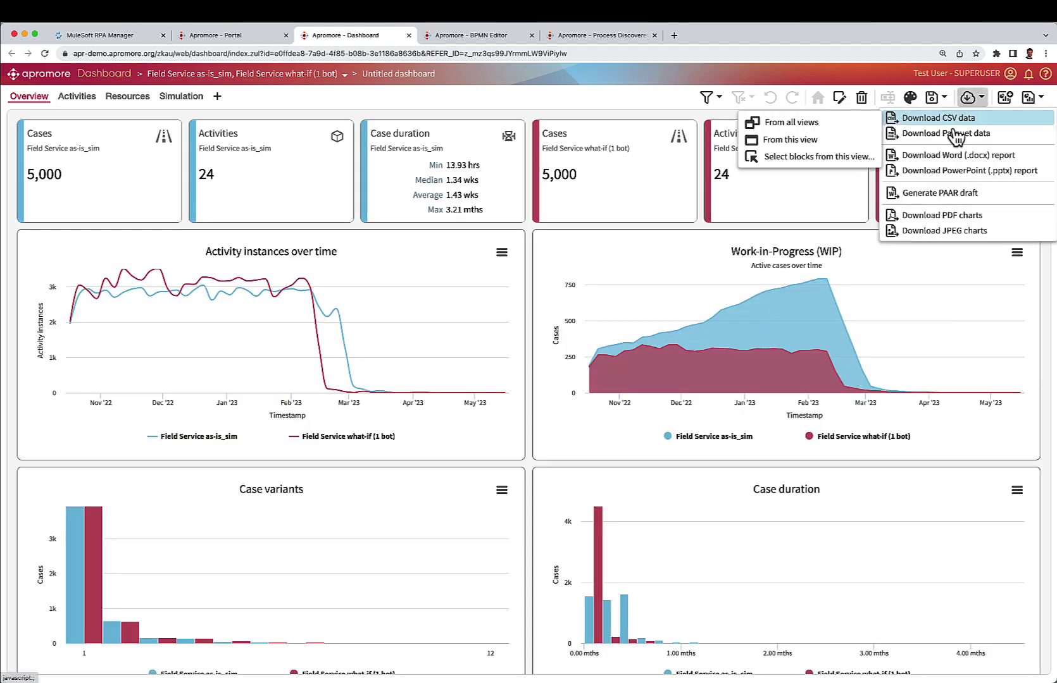
pyautogui.click(949, 193)
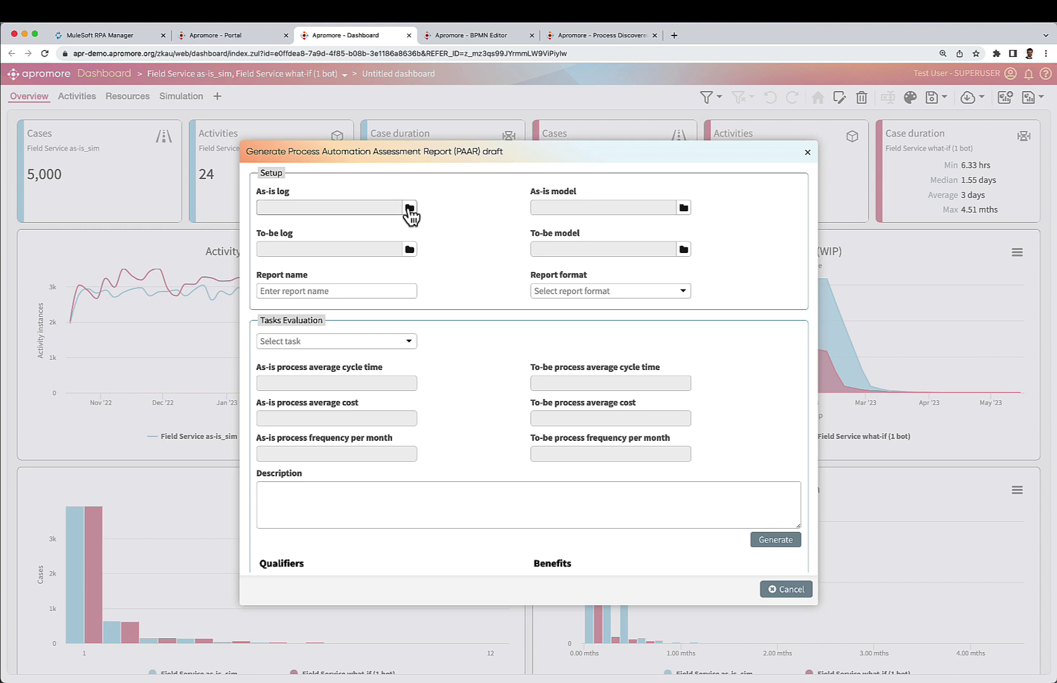
pyautogui.click(410, 209)
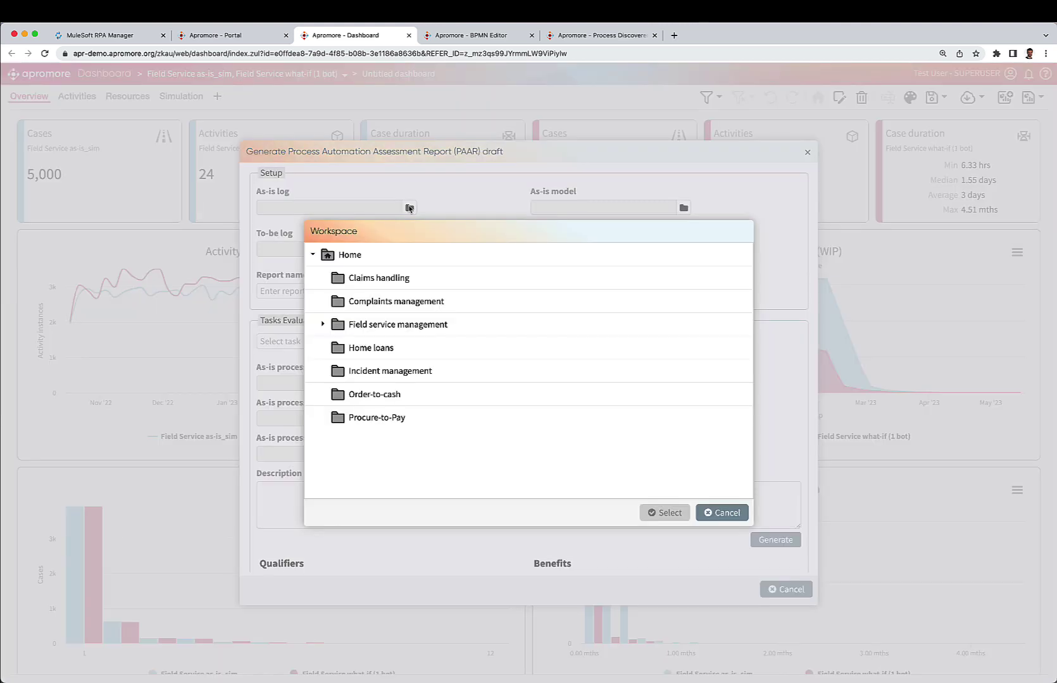
pyautogui.click(324, 326)
pyautogui.click(334, 371)
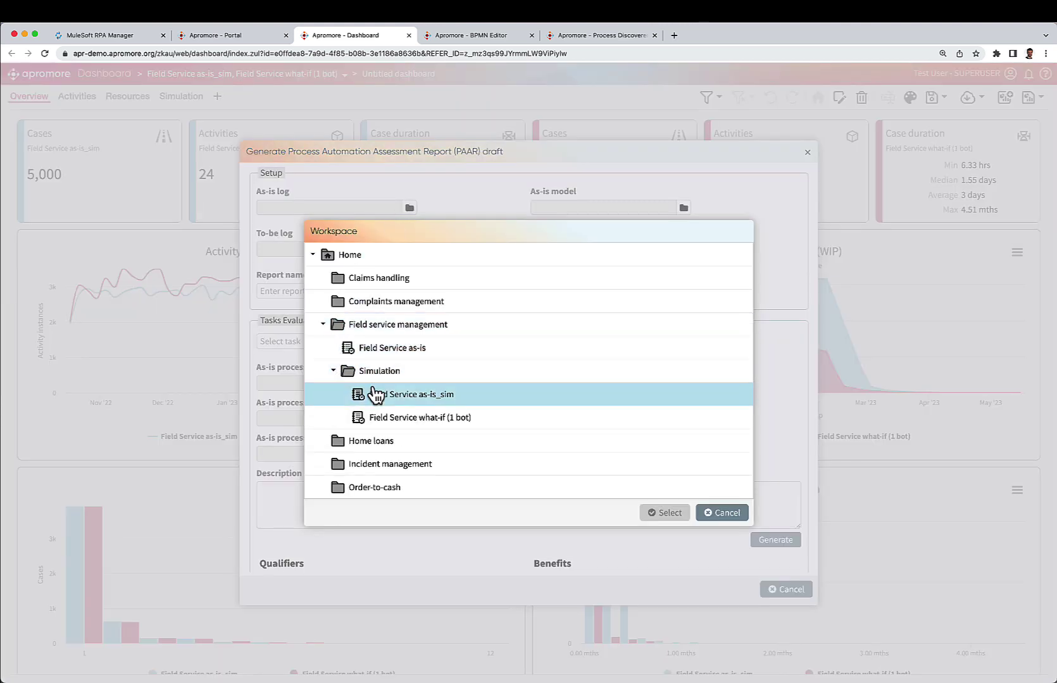
pyautogui.click(393, 396)
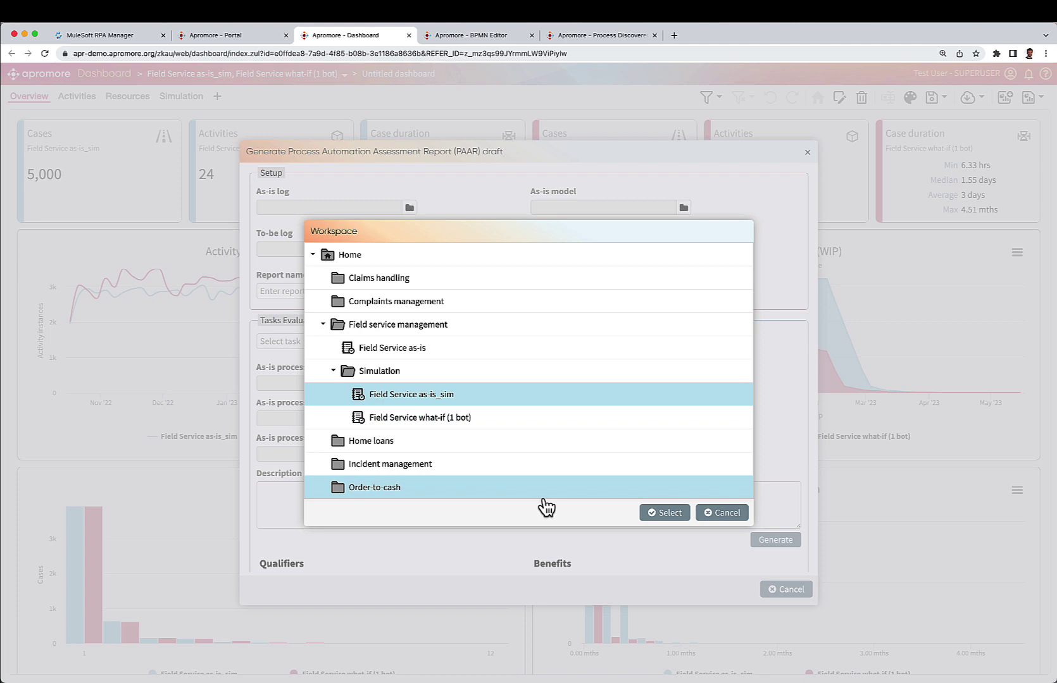
pyautogui.click(656, 514)
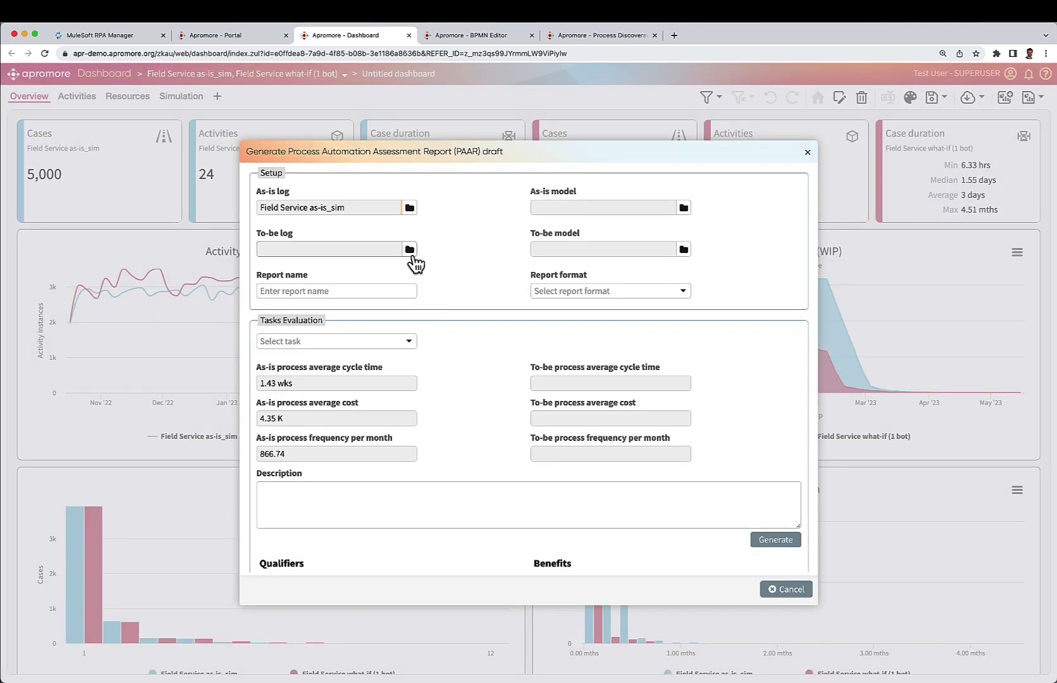
# - Set the report's to-be log to Field Service what-if (1 bot) from the Simulation folder
pyautogui.click(409, 249)
pyautogui.click(323, 325)
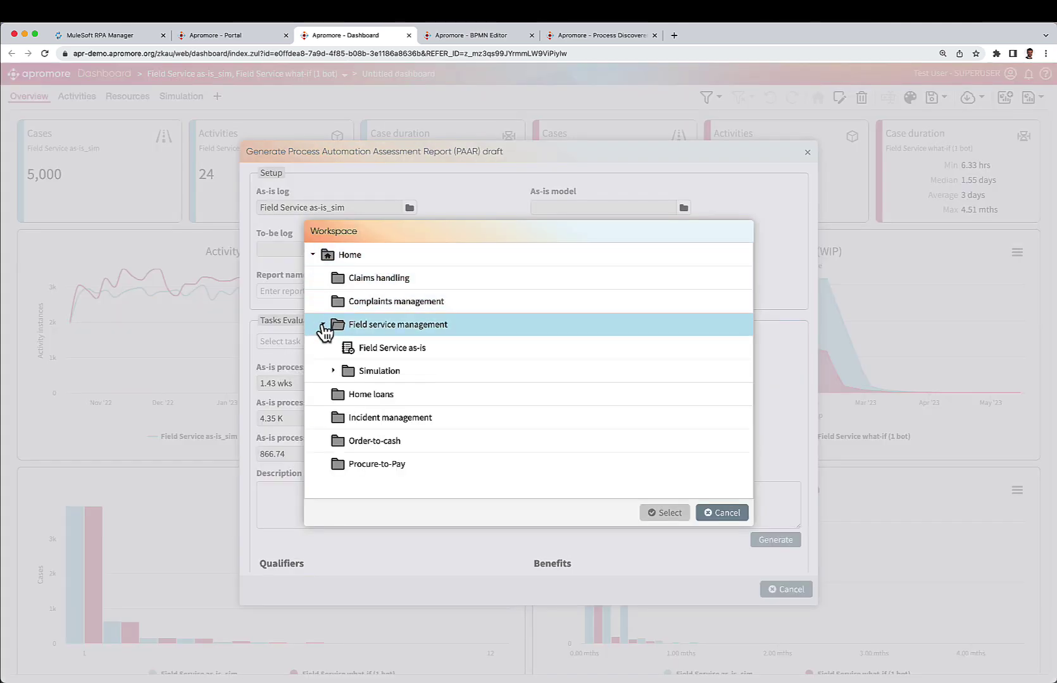
pyautogui.click(334, 372)
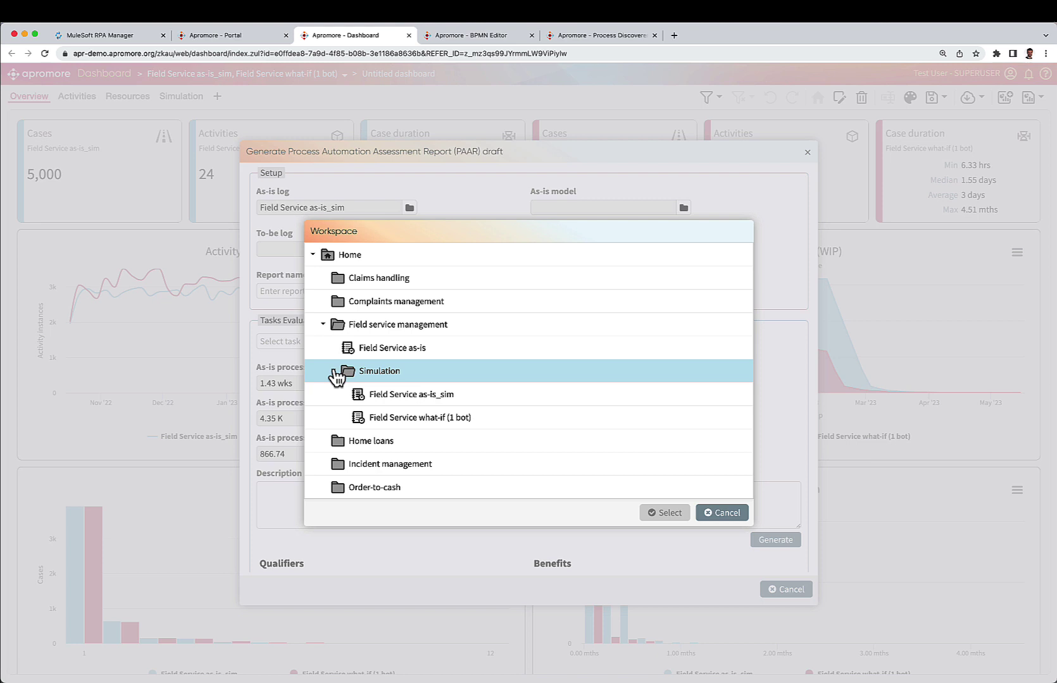
pyautogui.click(377, 419)
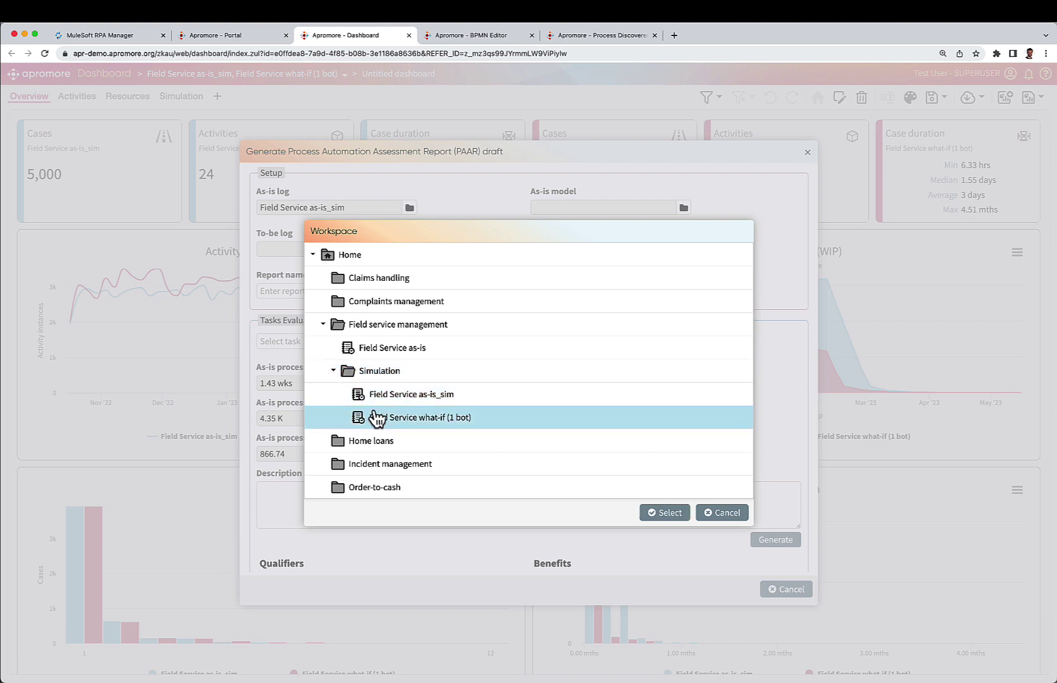
pyautogui.click(662, 516)
# - Name the report "WO Scheduled - automation" and set its format to Mulesoft RPA Manager evaluation form
pyautogui.click(313, 290)
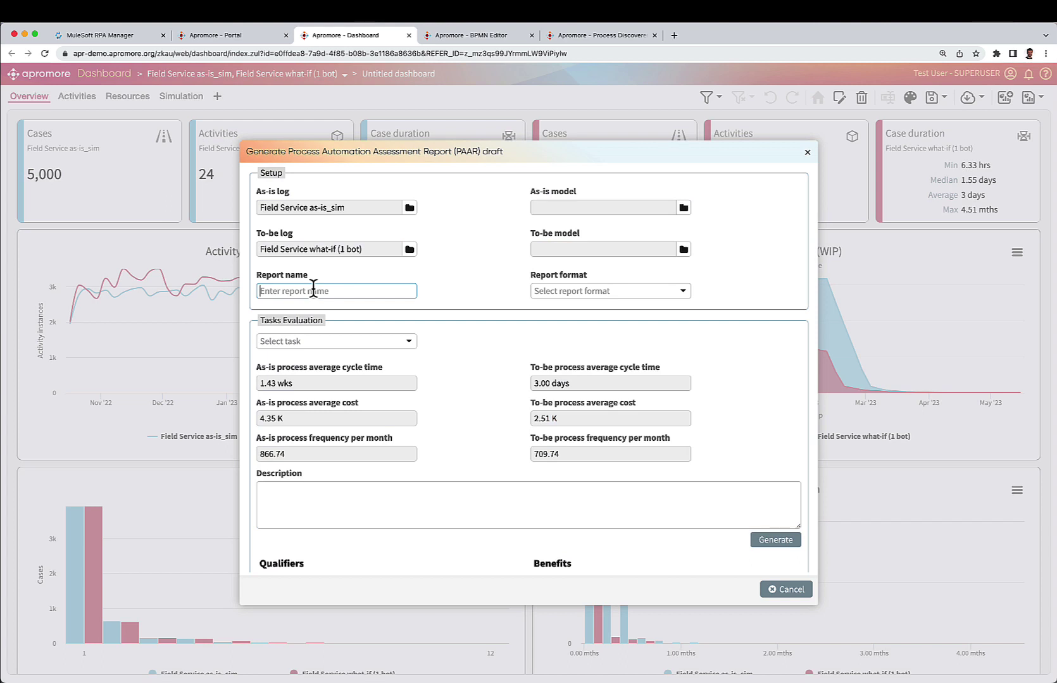
pyautogui.write('WO Scheduled - automation')
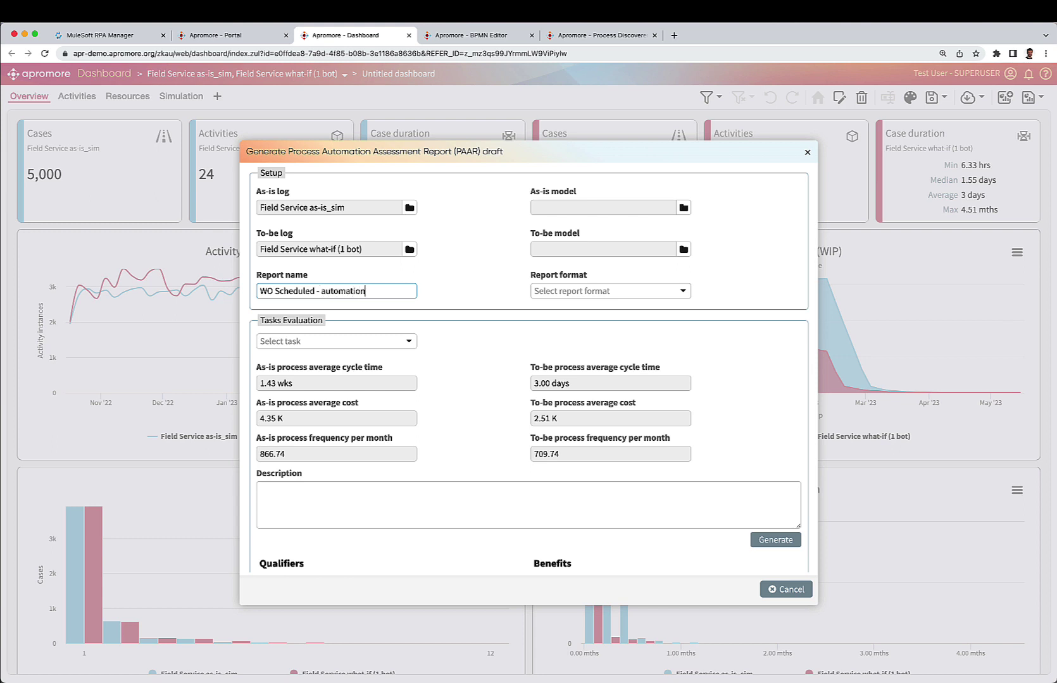
pyautogui.click(568, 293)
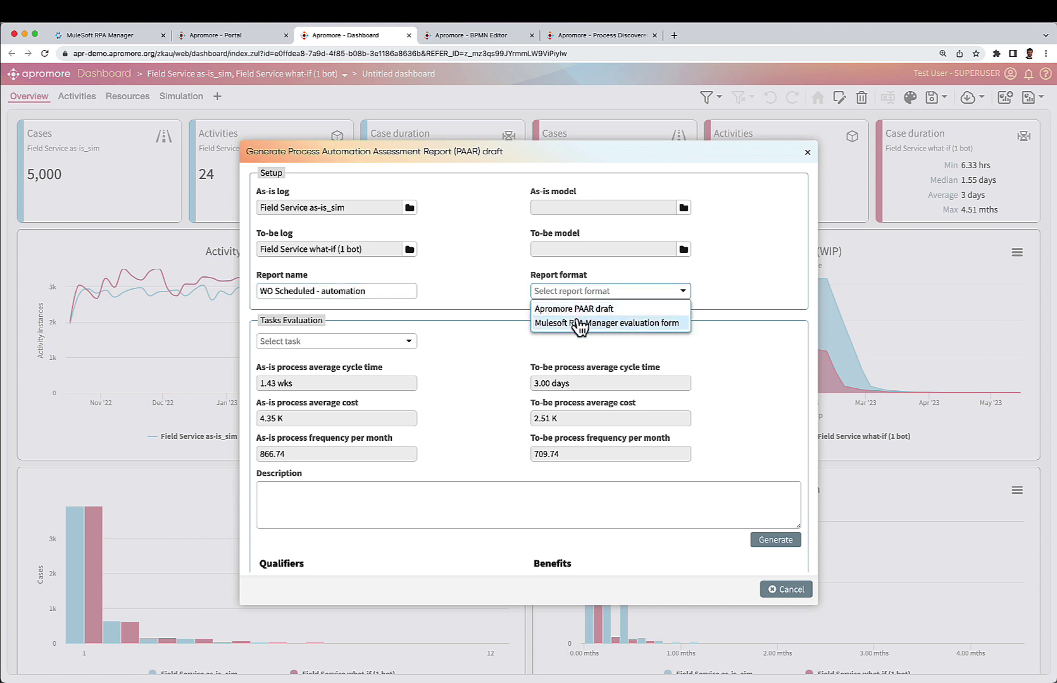
pyautogui.click(575, 323)
# - Fill in the user name, password and access token, and choose the Default Evaluation Template with the category Apromore
pyautogui.click(259, 327)
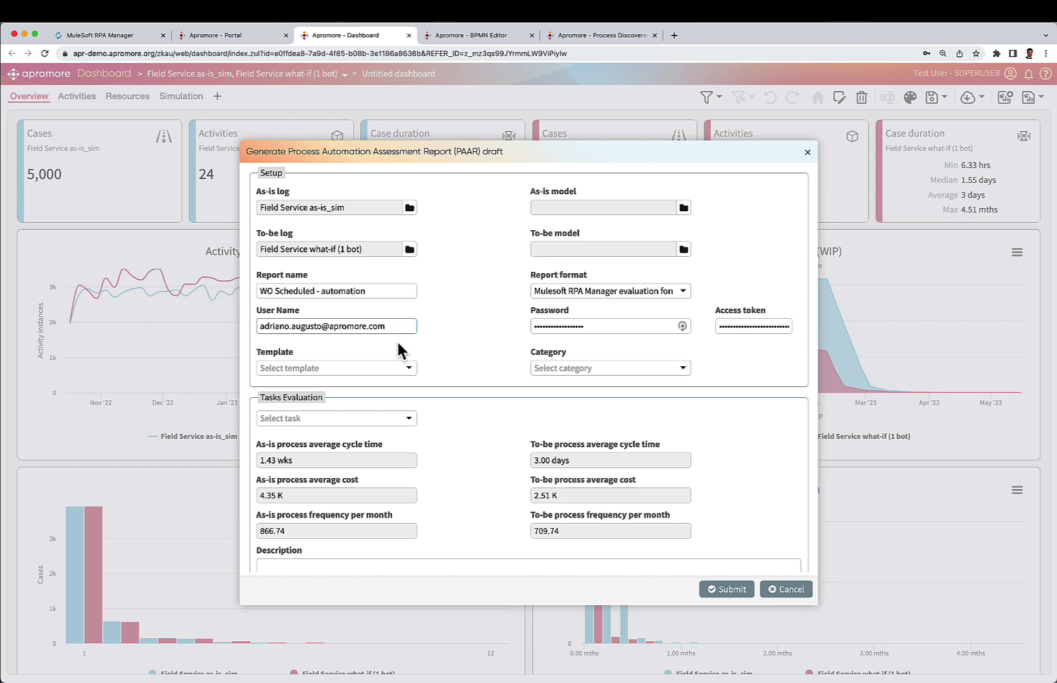
pyautogui.click(408, 369)
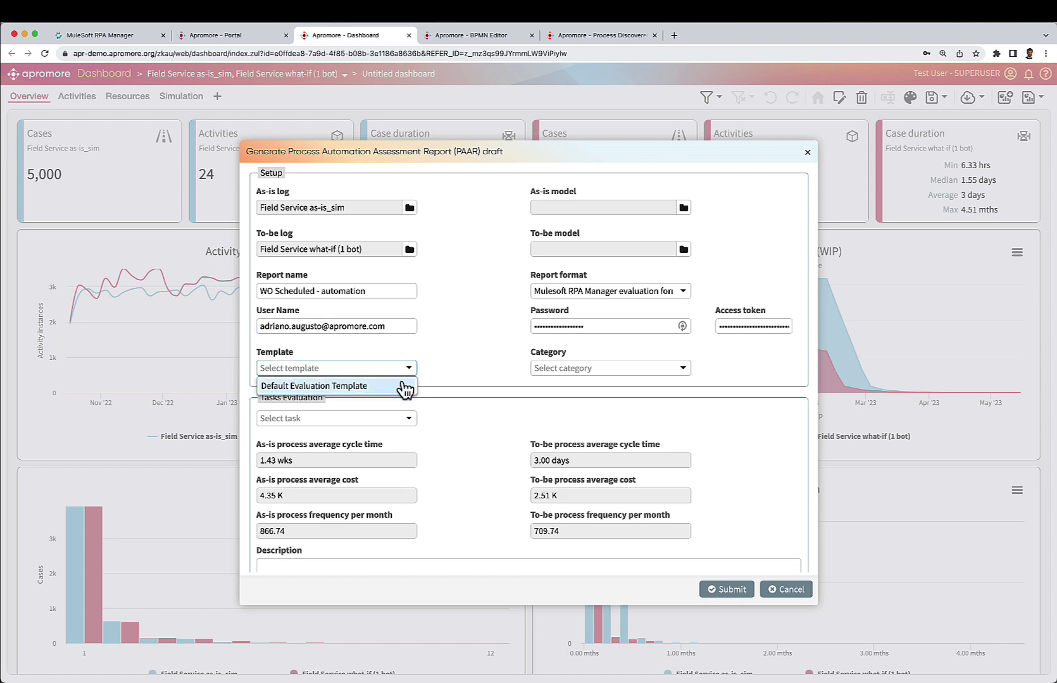
pyautogui.click(402, 386)
pyautogui.click(565, 370)
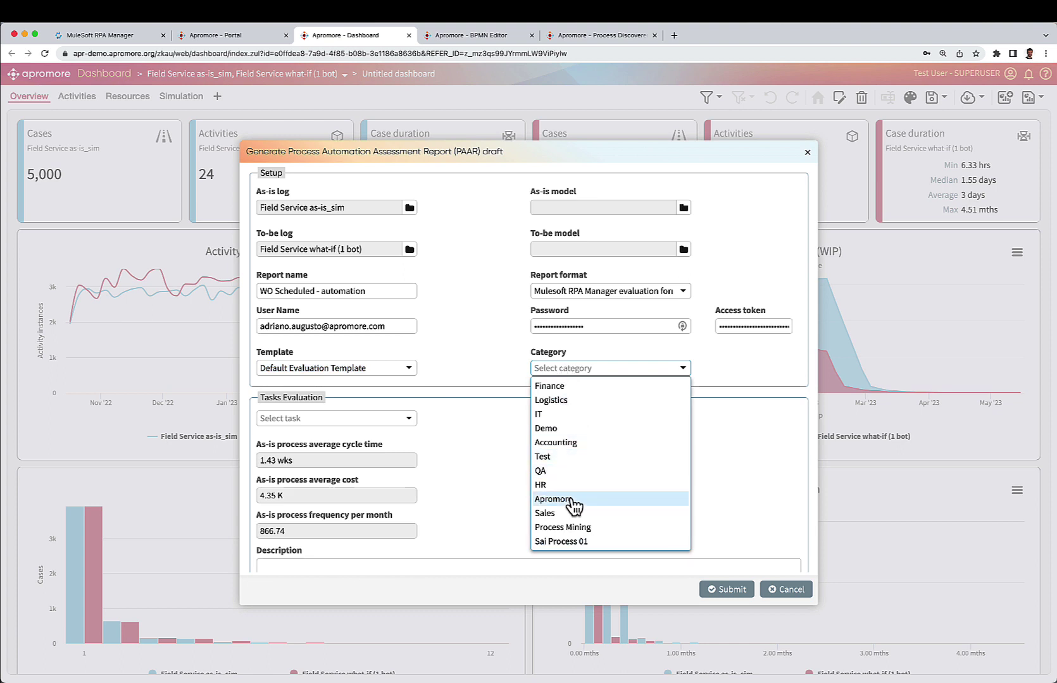
pyautogui.click(569, 499)
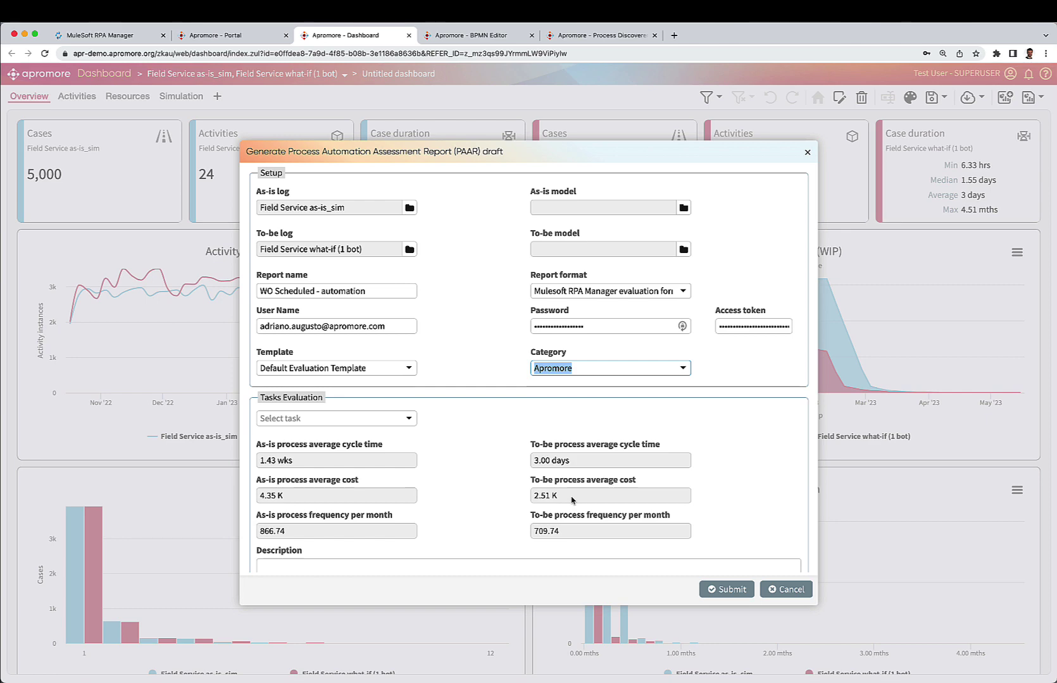
# - Search the evaluation tasks for "scheduled" and select Work Order Scheduled
pyautogui.scroll(-3, 571, 501)
pyautogui.scroll(-1, 571, 501)
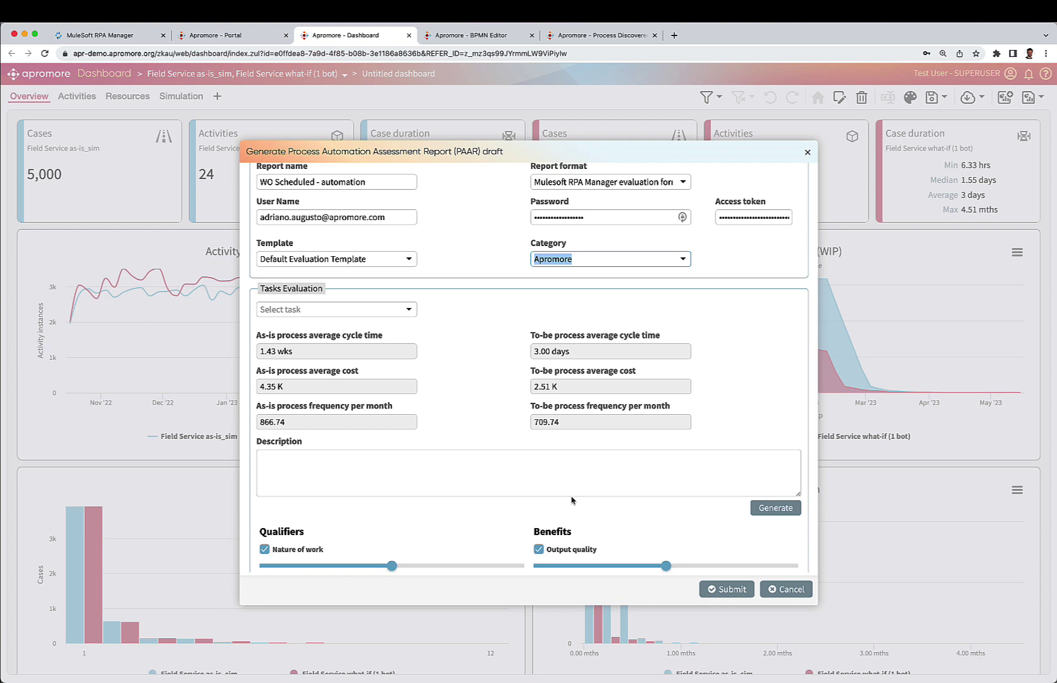
pyautogui.click(409, 311)
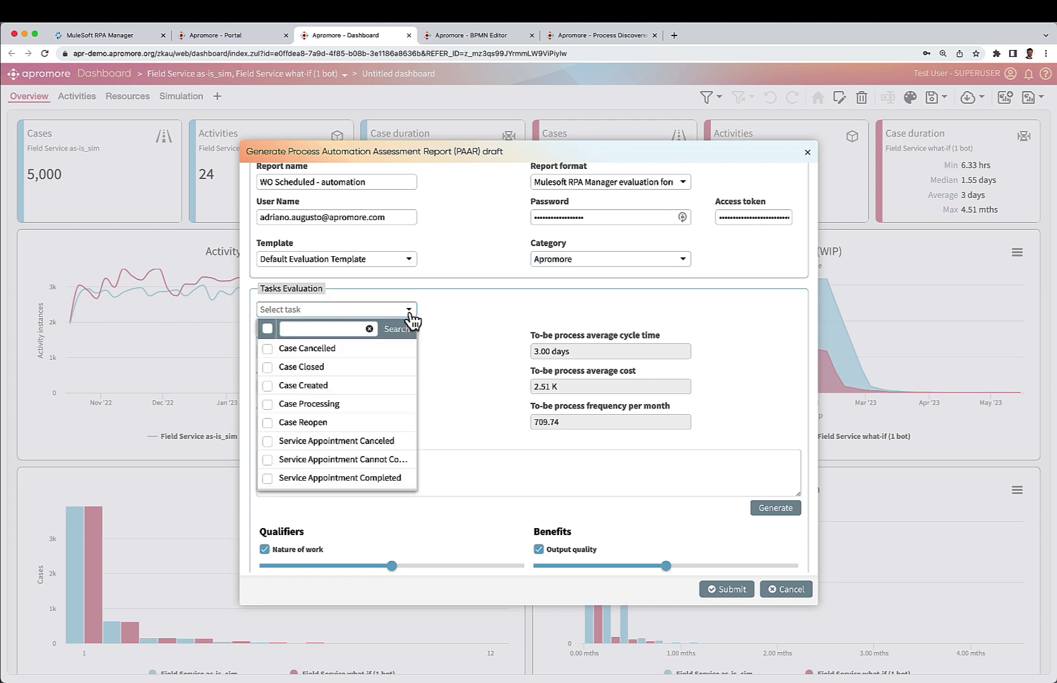
pyautogui.click(348, 329)
pyautogui.write('sch')
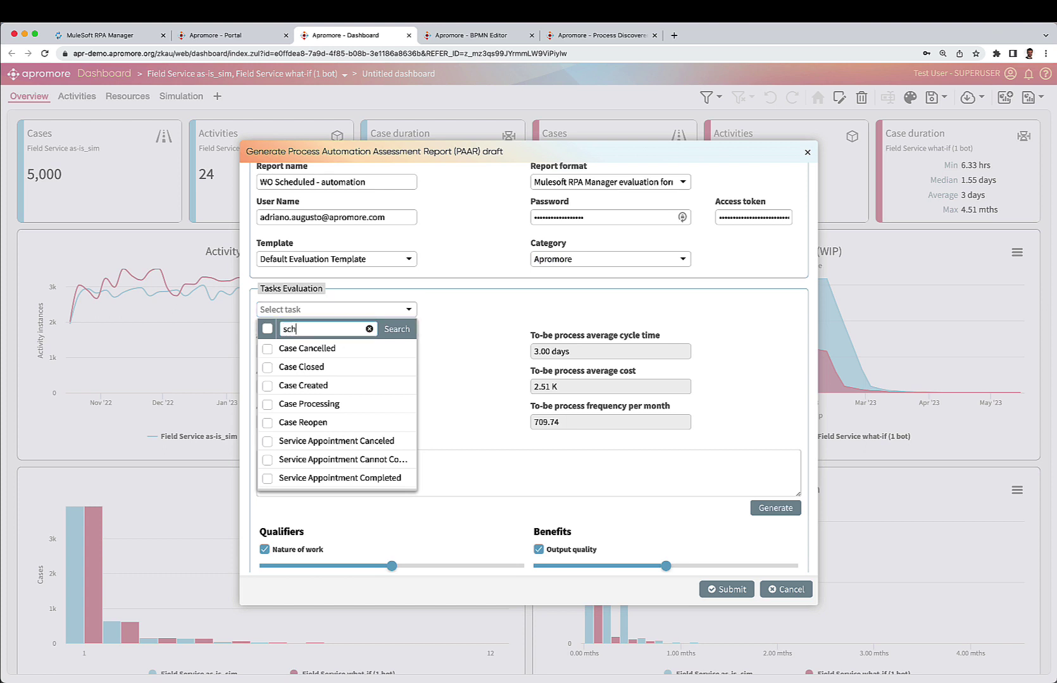
pyautogui.write('eduled')
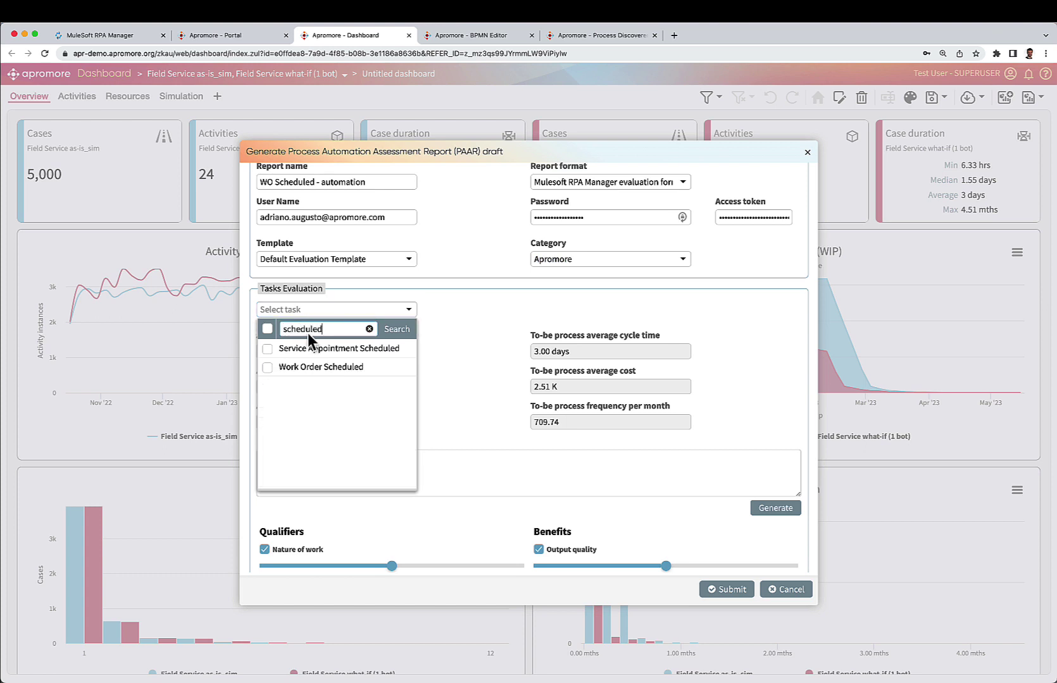
pyautogui.click(271, 368)
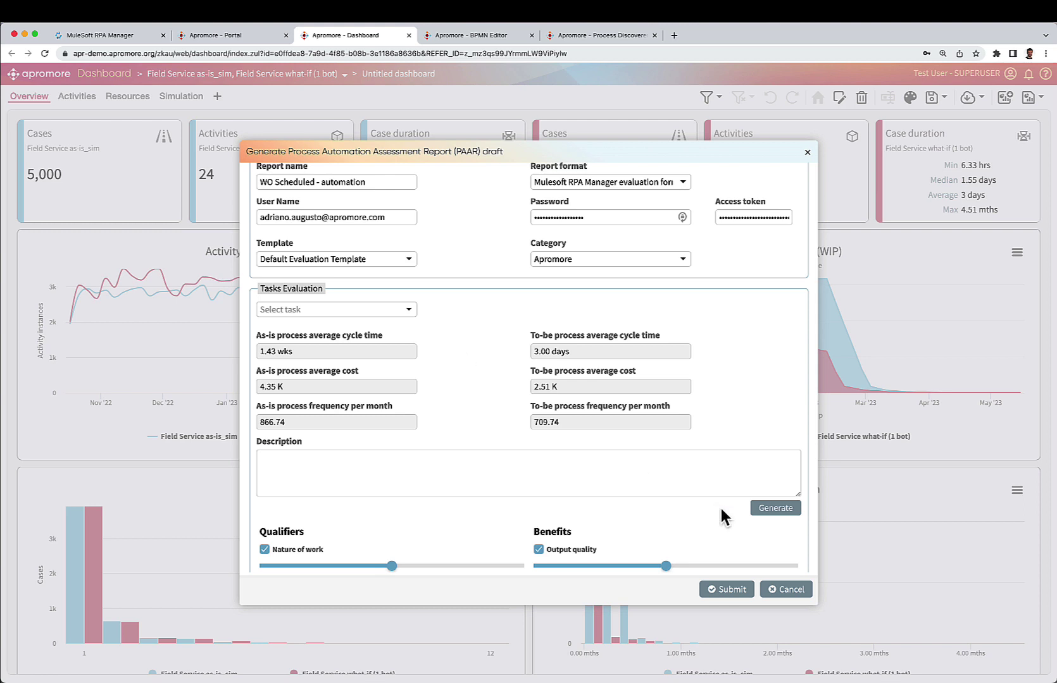
# - Generate the description for the selected task and enlarge its text box to show the whole text
pyautogui.click(768, 508)
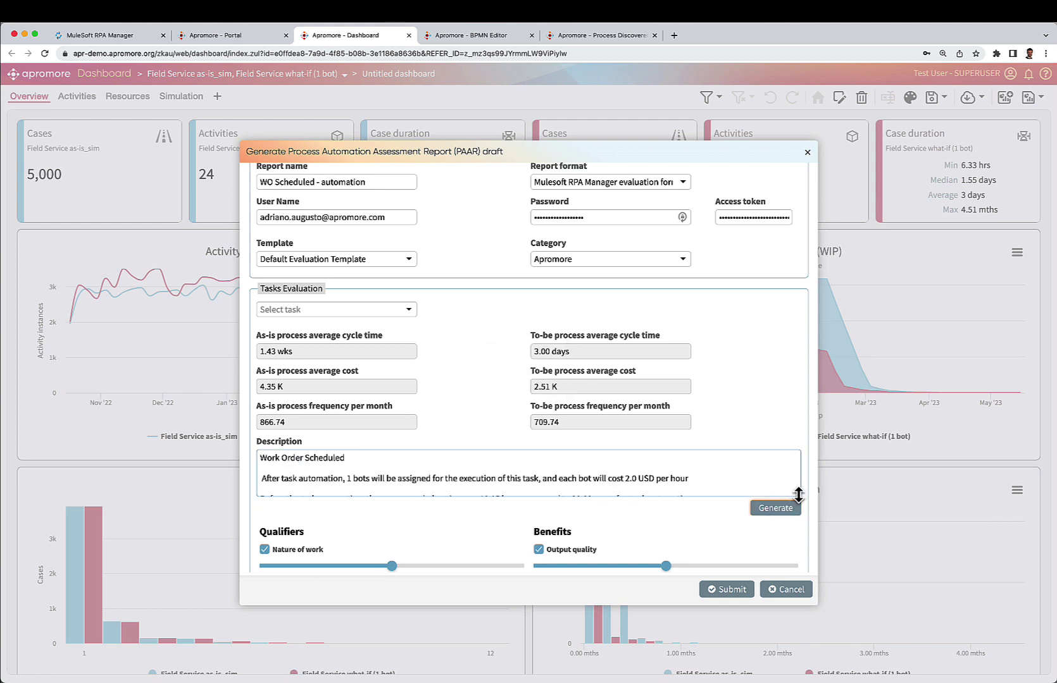
pyautogui.moveTo(798, 495); pyautogui.dragTo(801, 554)
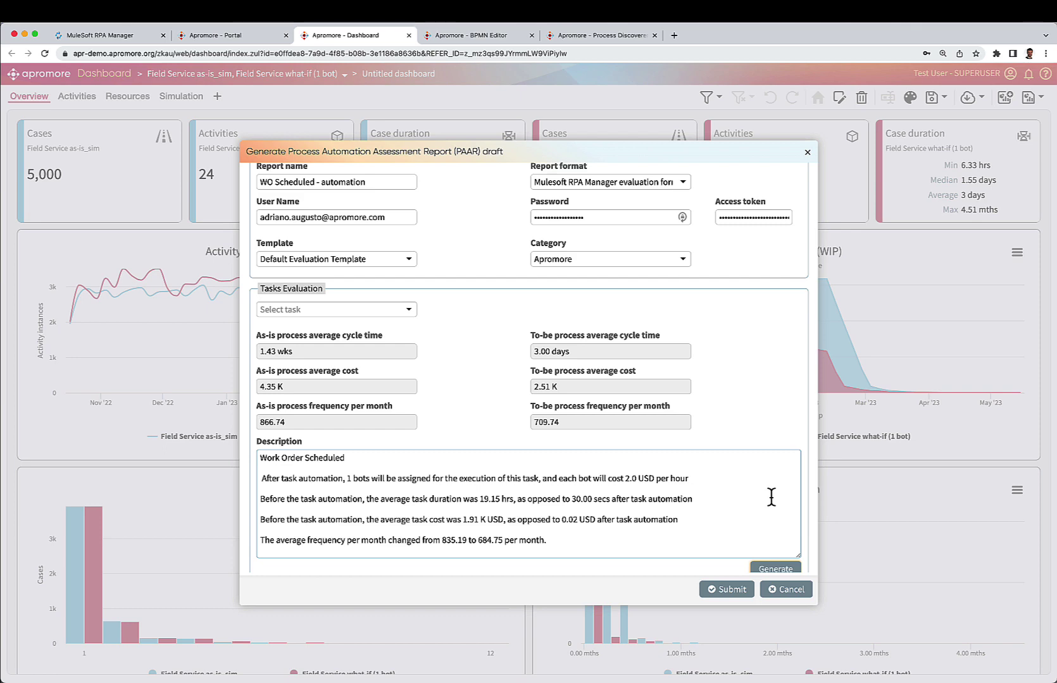
pyautogui.scroll(-1, 771, 497)
pyautogui.scroll(-3, 758, 374)
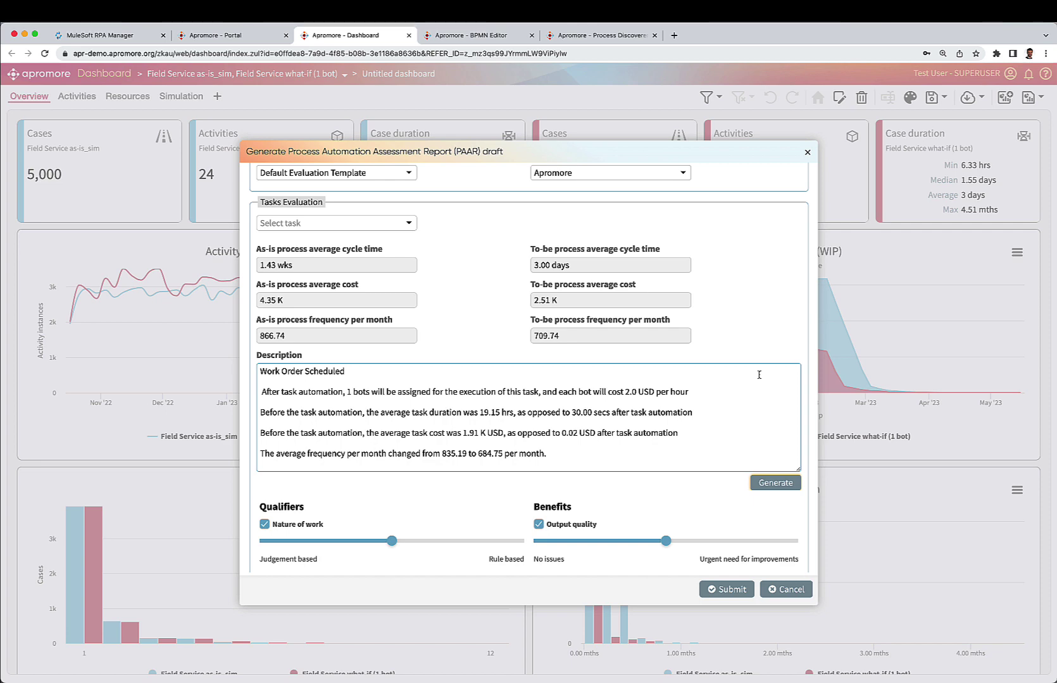
# - Rate Nature of work, Input/Output and Data type at maximum, raise Stability, Output quality and Complexity one notch, lower Risk one notch, and submit the report
pyautogui.scroll(-3, 759, 374)
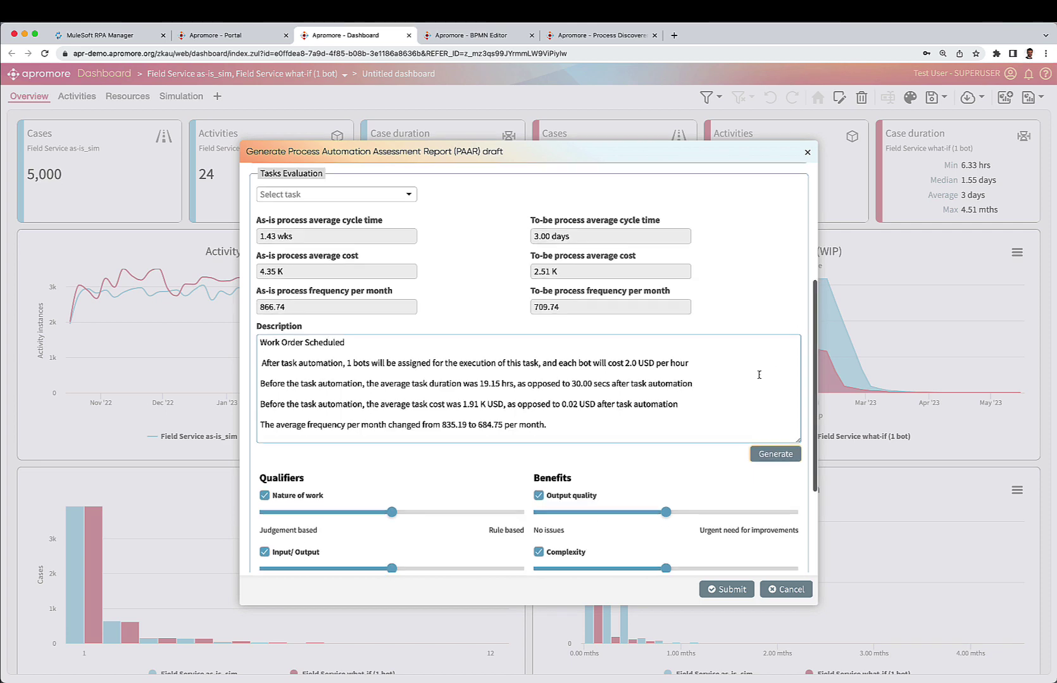
pyautogui.scroll(-4, 758, 375)
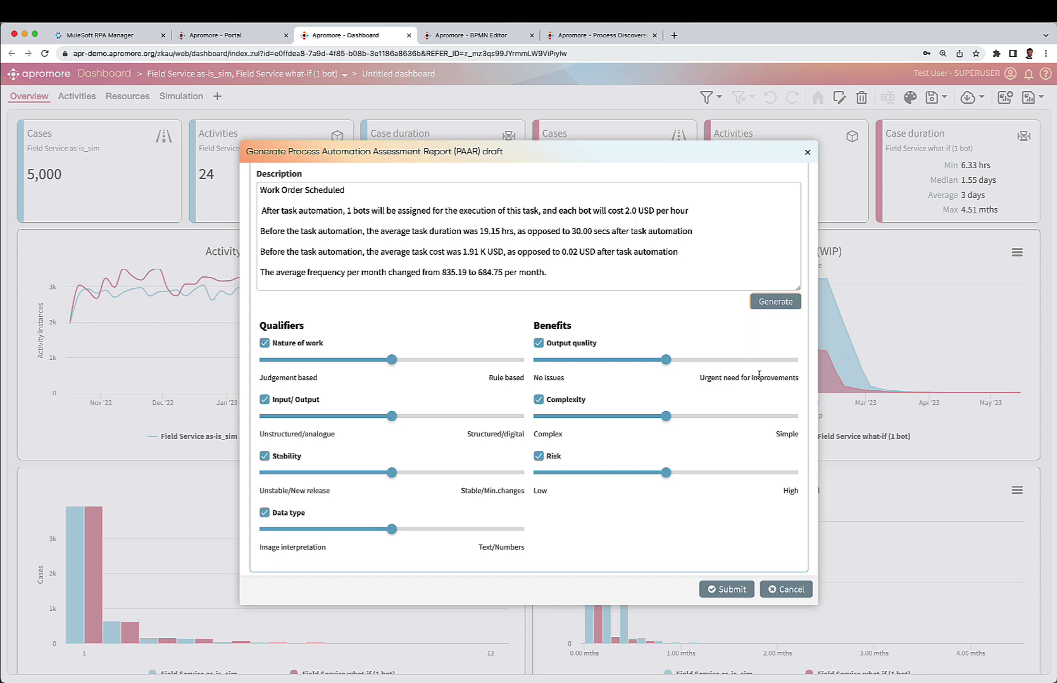
pyautogui.click(723, 598)
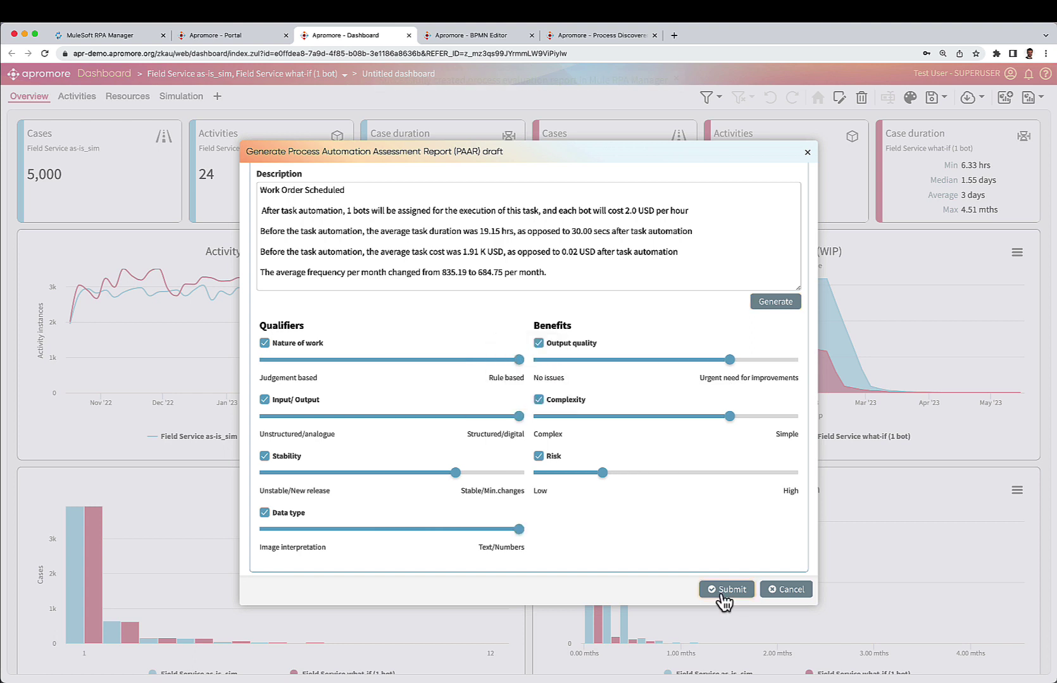
# - Switch to MuleSoft RPA Manager, open the Process Evaluation list and sort it by creation date, newest first
pyautogui.click(80, 33)
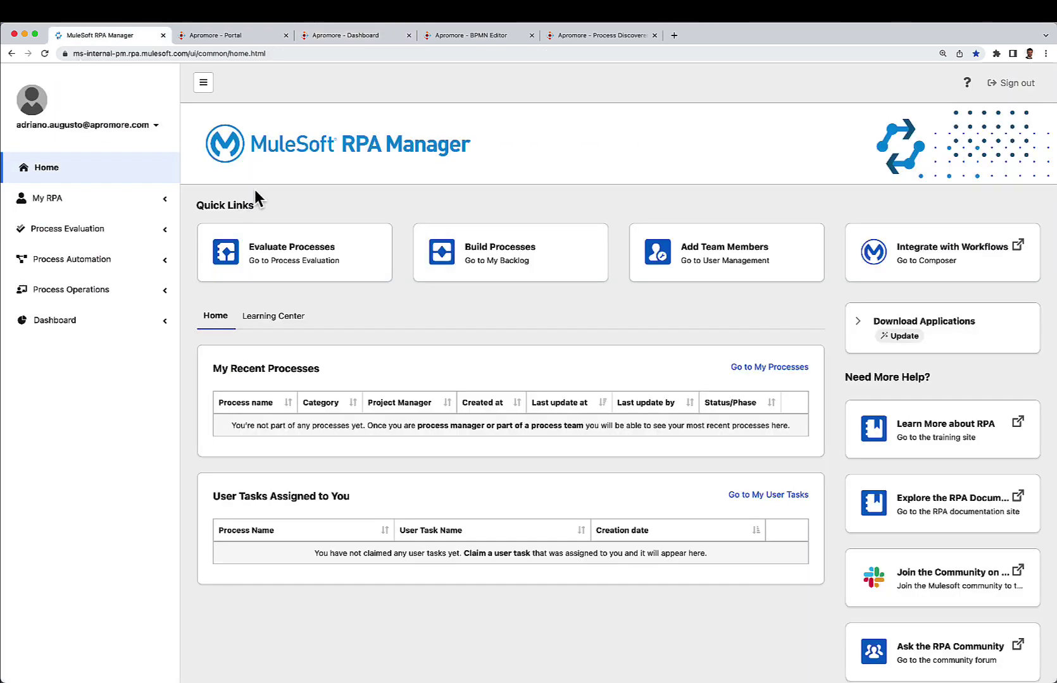
pyautogui.click(272, 253)
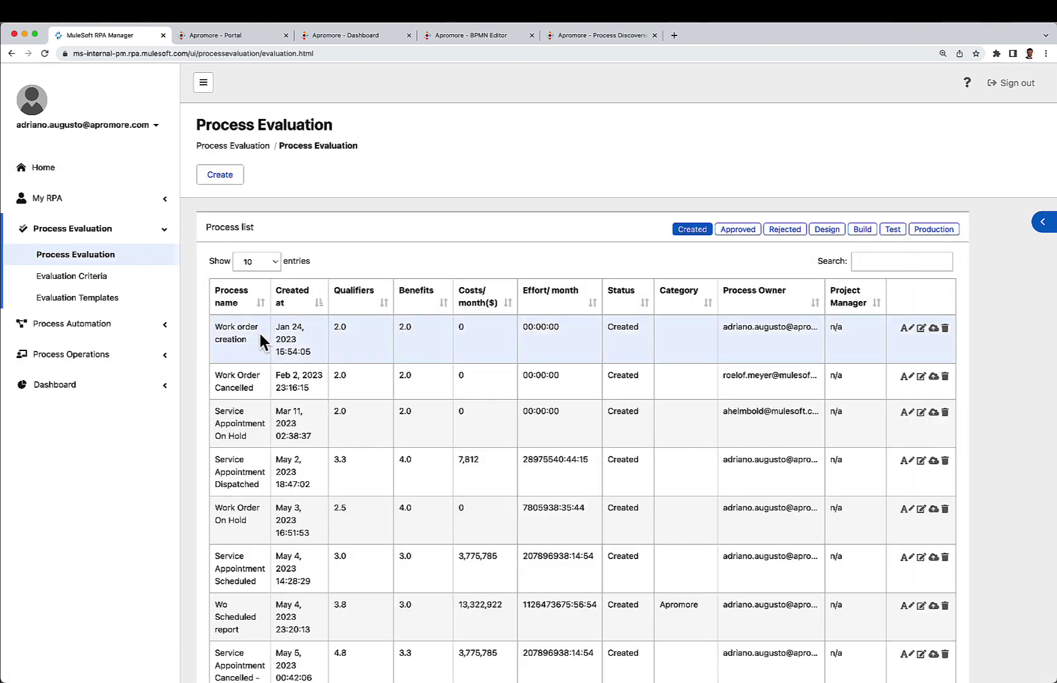
pyautogui.click(316, 296)
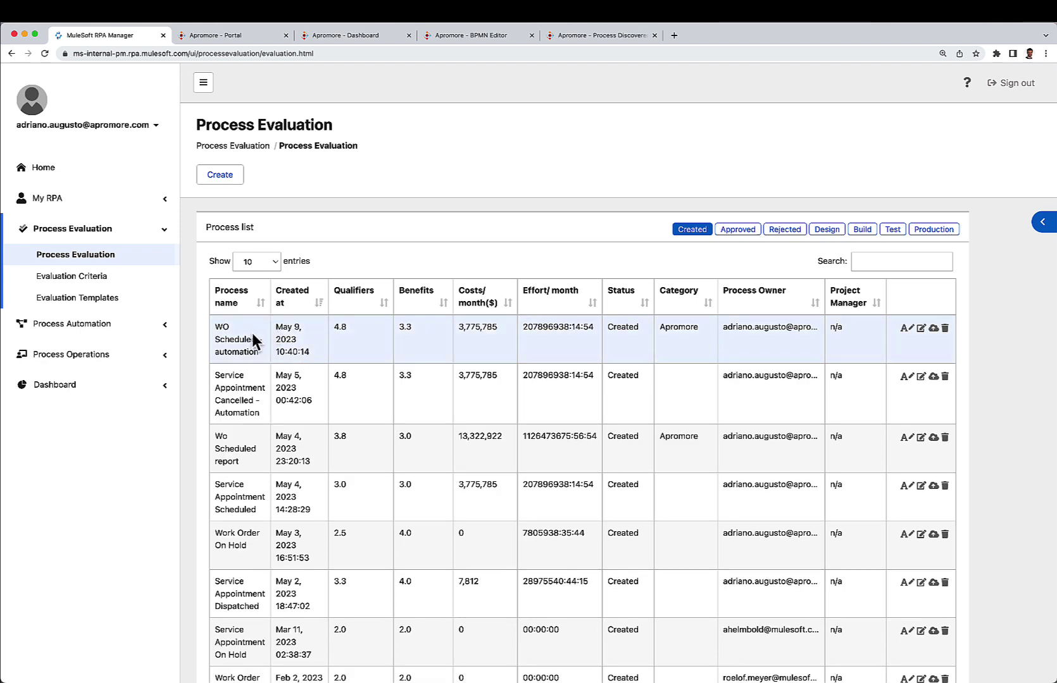
# - Open the WO Scheduled - automation evaluation and examine its costs, description, qualifier and benefit ratings, and its point in the Process Matrix
pyautogui.click(921, 329)
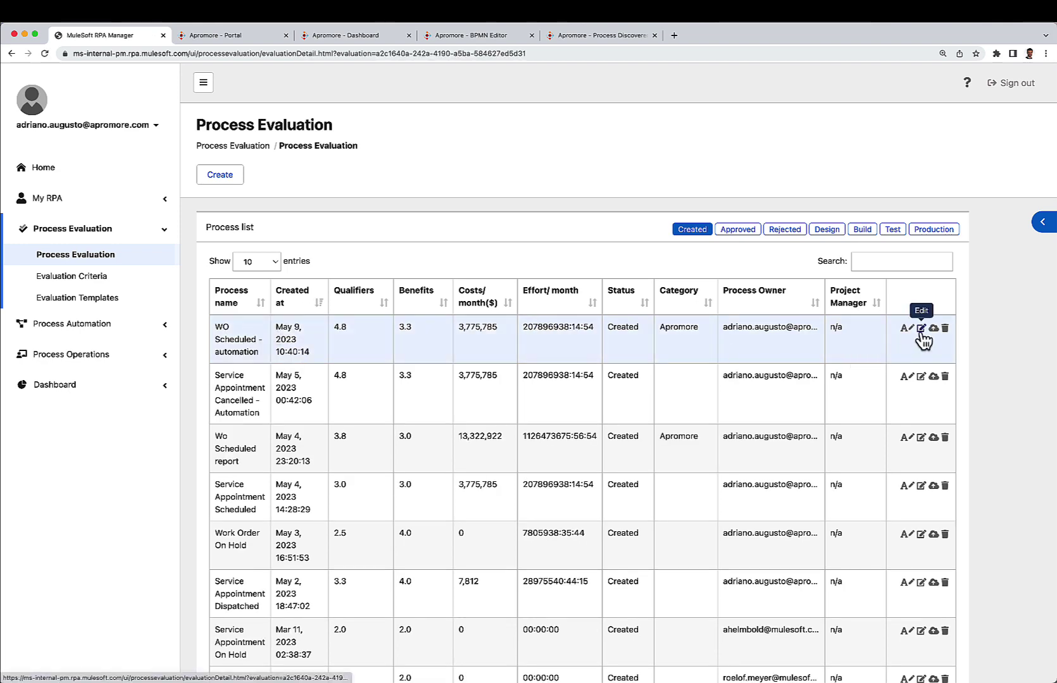
pyautogui.scroll(-1, 924, 341)
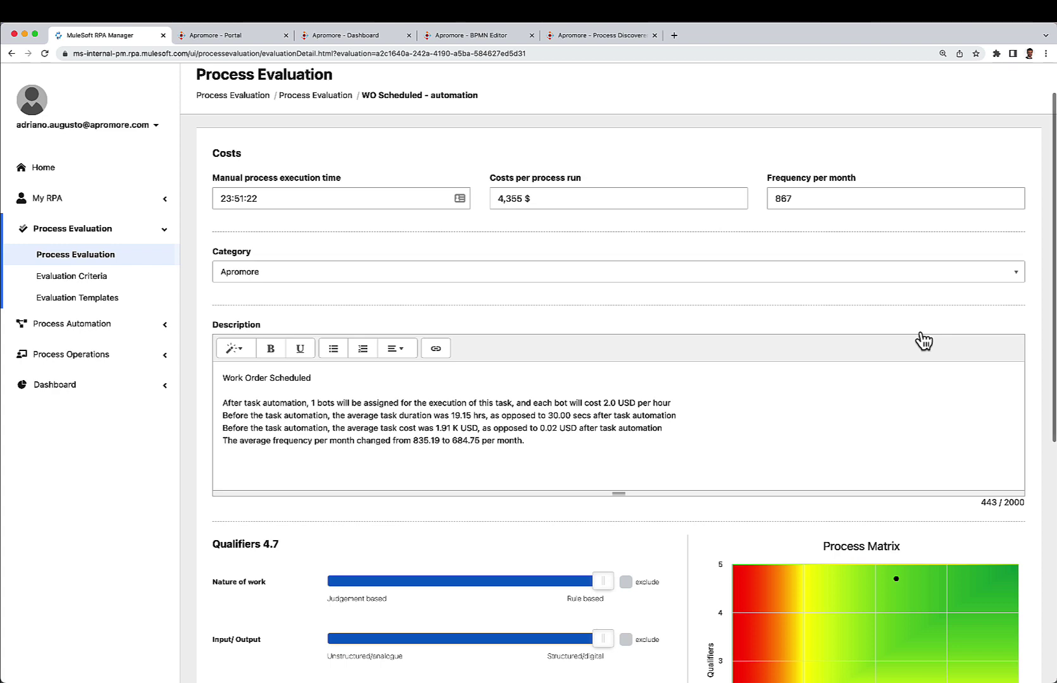
pyautogui.scroll(-4, 833, 314)
pyautogui.scroll(-1, 833, 306)
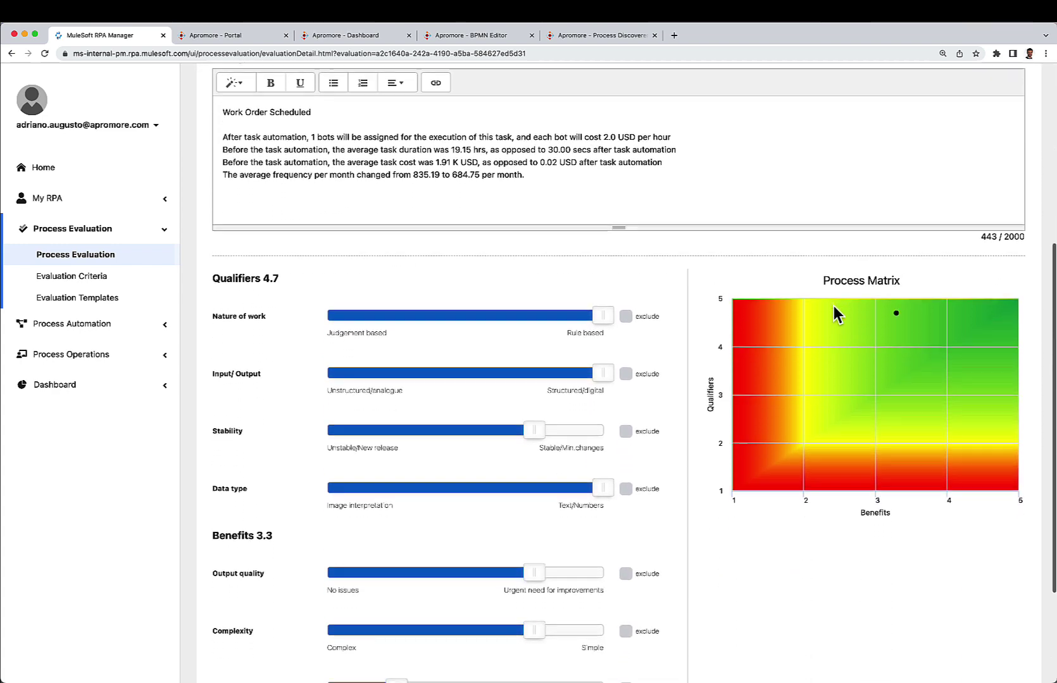
pyautogui.moveTo(896, 314)
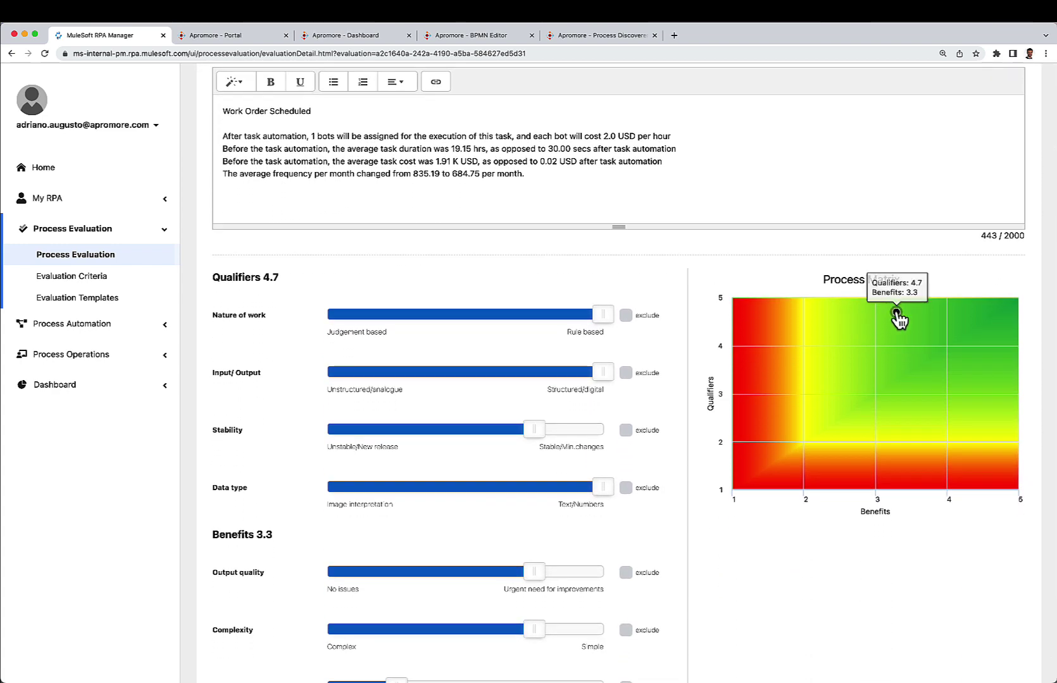
pyautogui.scroll(1, 898, 319)
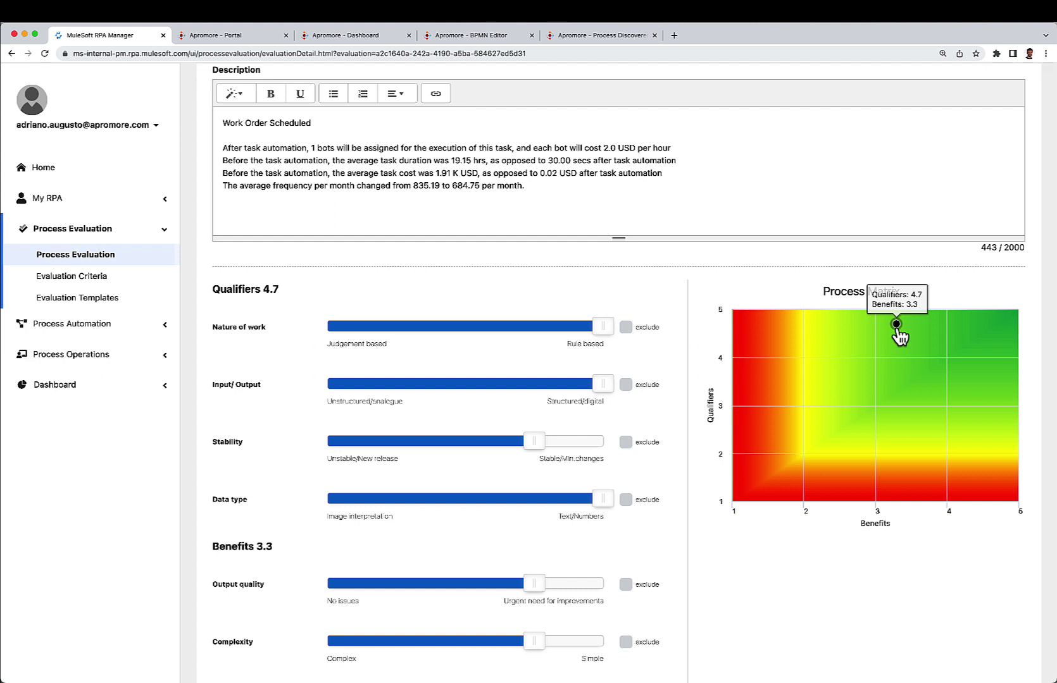
pyautogui.scroll(5, 899, 335)
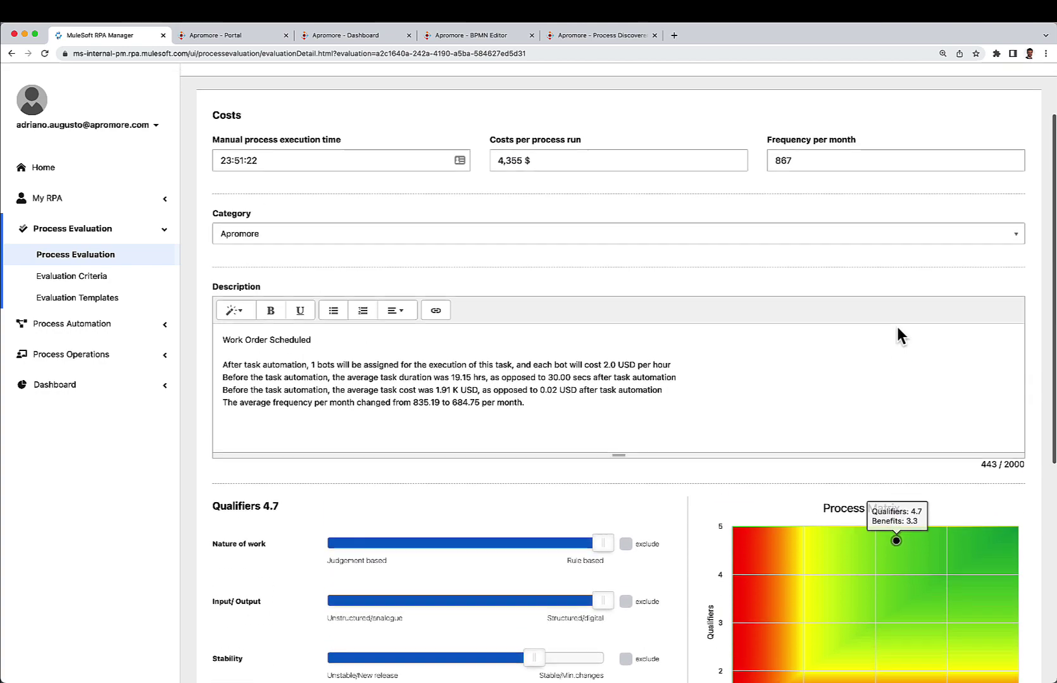
# - Return to the evaluation list and approve WO Scheduled - automation as a project, assigning the project manager listed directly below demopmuser
pyautogui.click(125, 255)
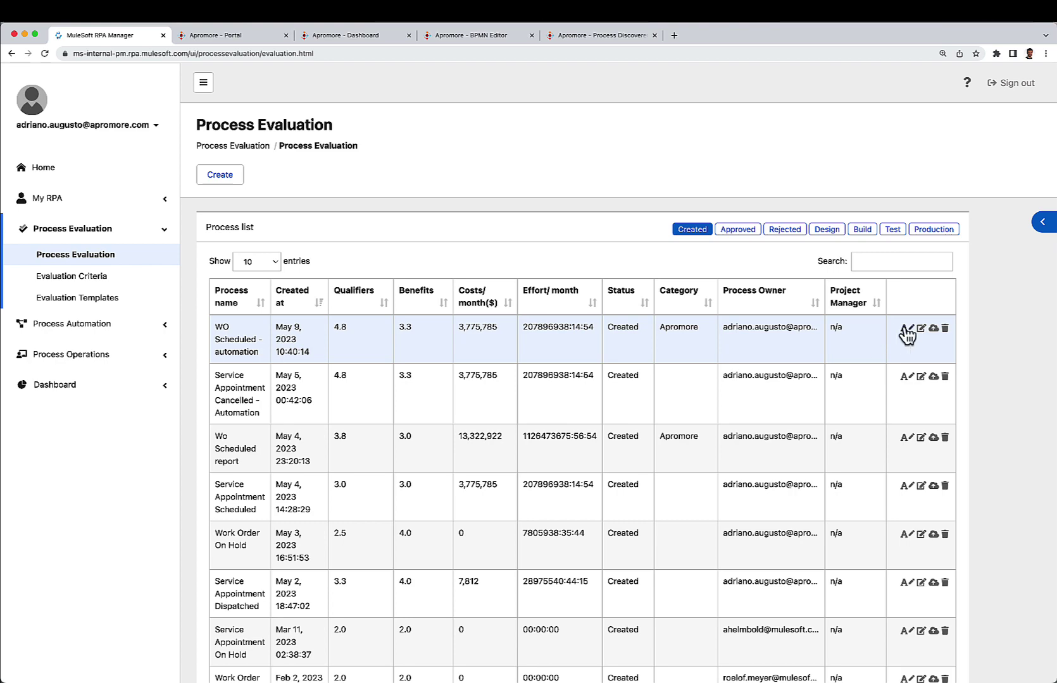
pyautogui.click(934, 329)
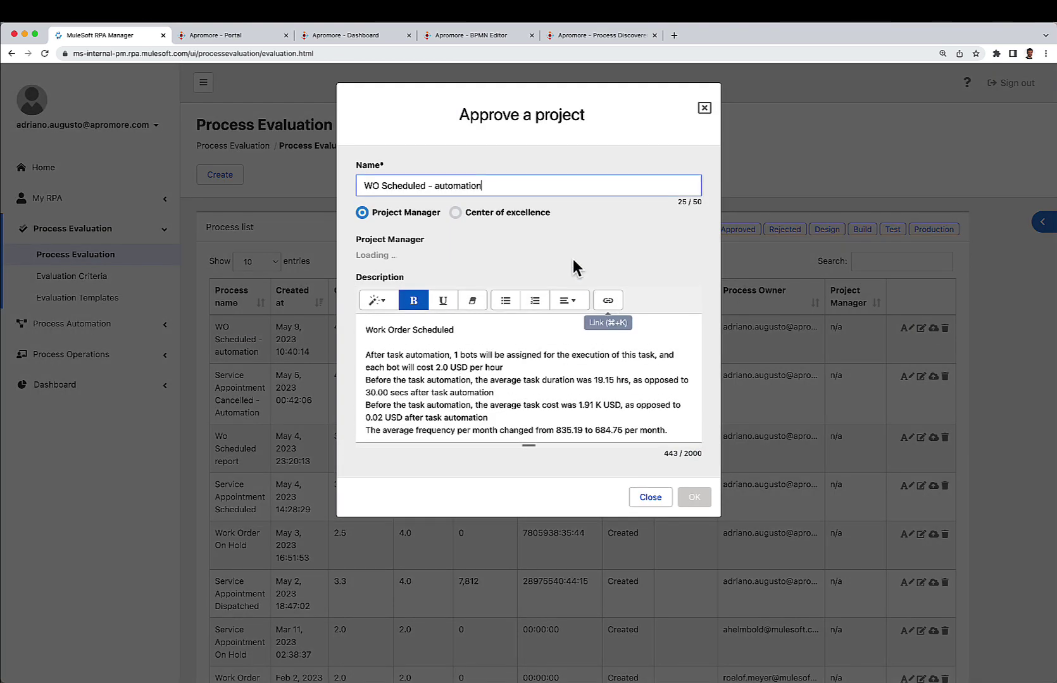
pyautogui.click(593, 259)
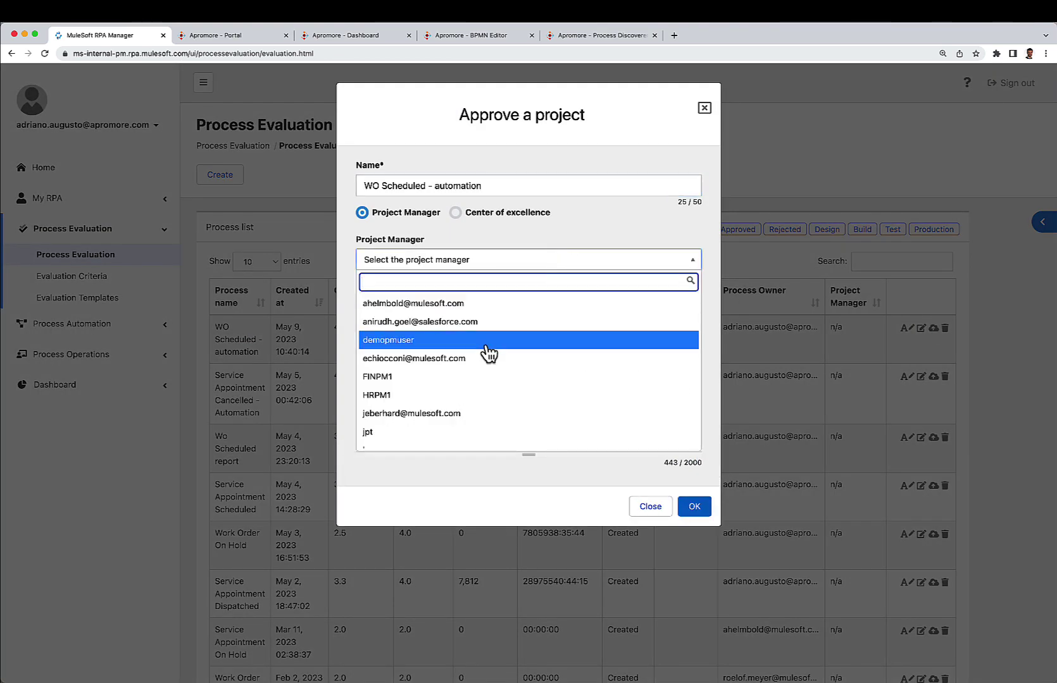
pyautogui.click(491, 364)
pyautogui.click(694, 507)
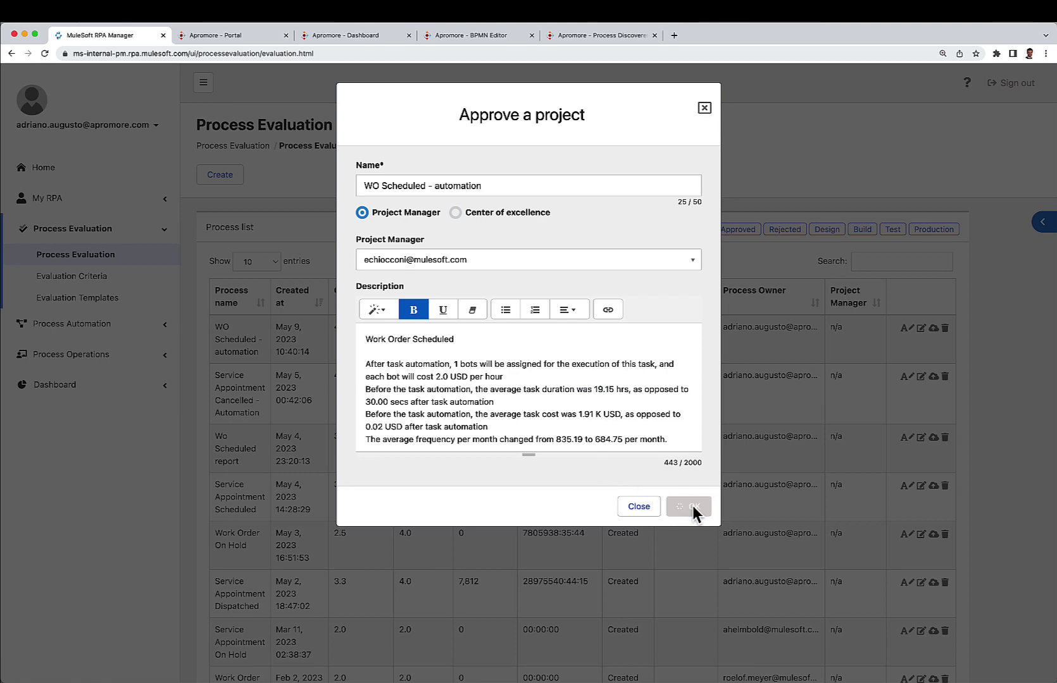